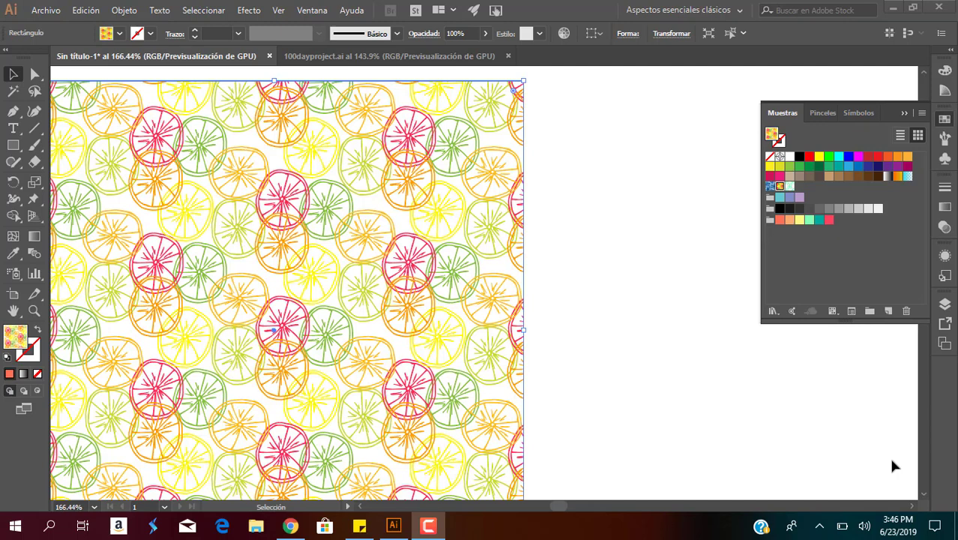
Step: Select the rectangle filled with the citrus pattern
{"action": "left_click", "coordinate": [287, 267]}
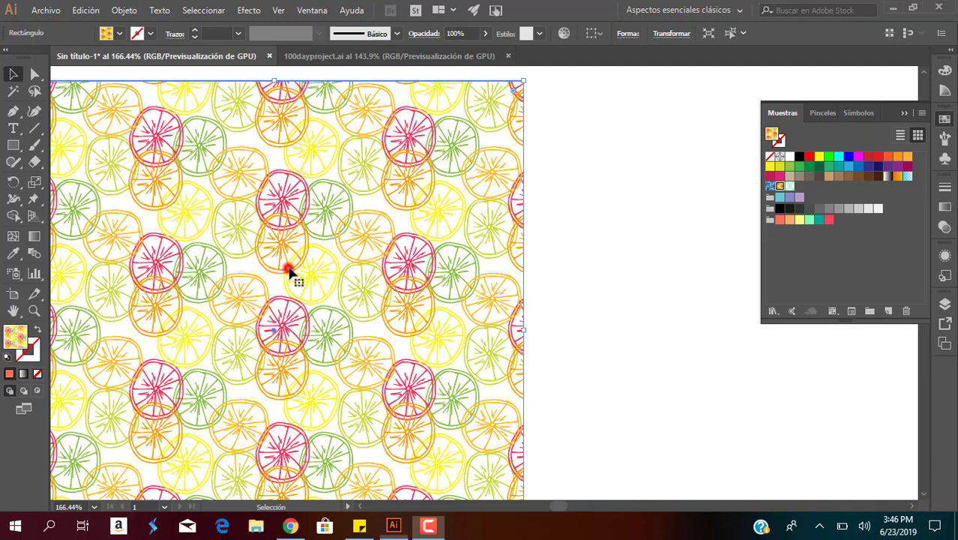
Step: Delete the citrus rectangle and turn the pink tulip sprig into pattern Motivo nuevo 2
{"action": "key", "text": "Delete"}
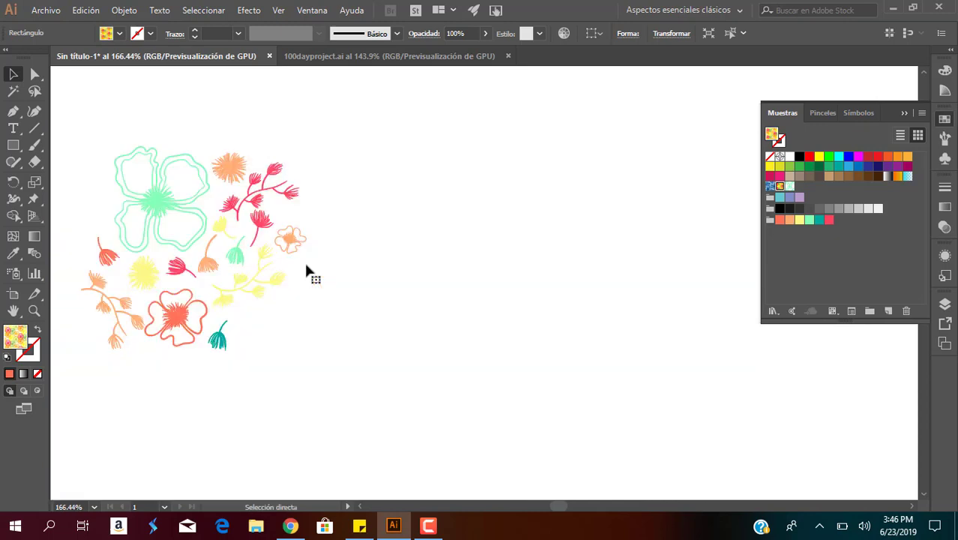
{"action": "left_click", "coordinate": [13, 310]}
{"action": "left_click_drag", "start_coordinate": [108, 198], "coordinate": [91, 167]}
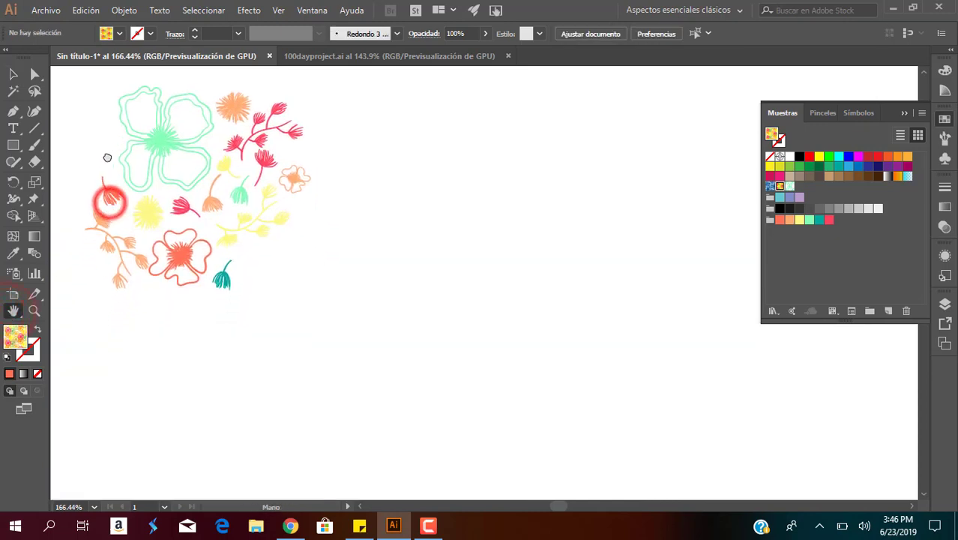
{"action": "left_click", "coordinate": [13, 74]}
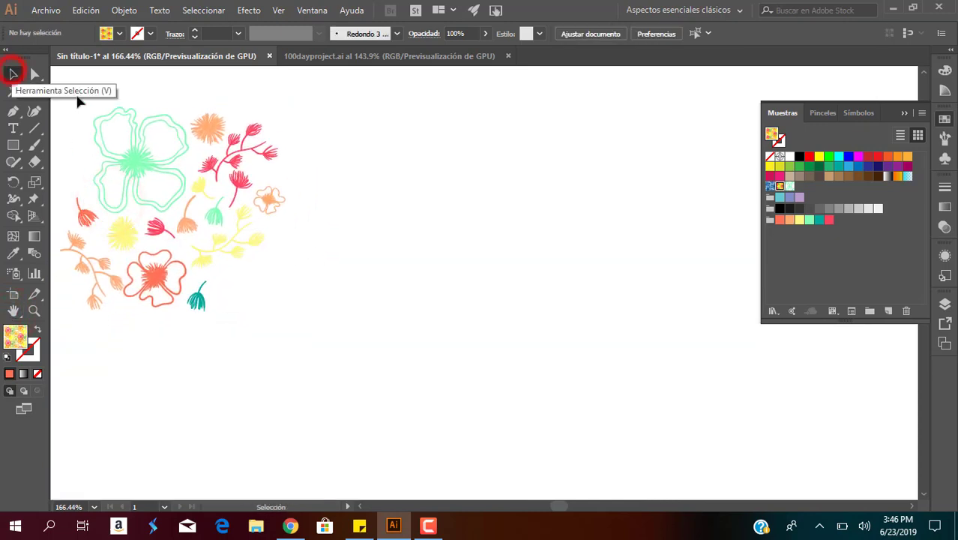
{"action": "left_click_drag", "start_coordinate": [239, 180], "coordinate": [233, 175]}
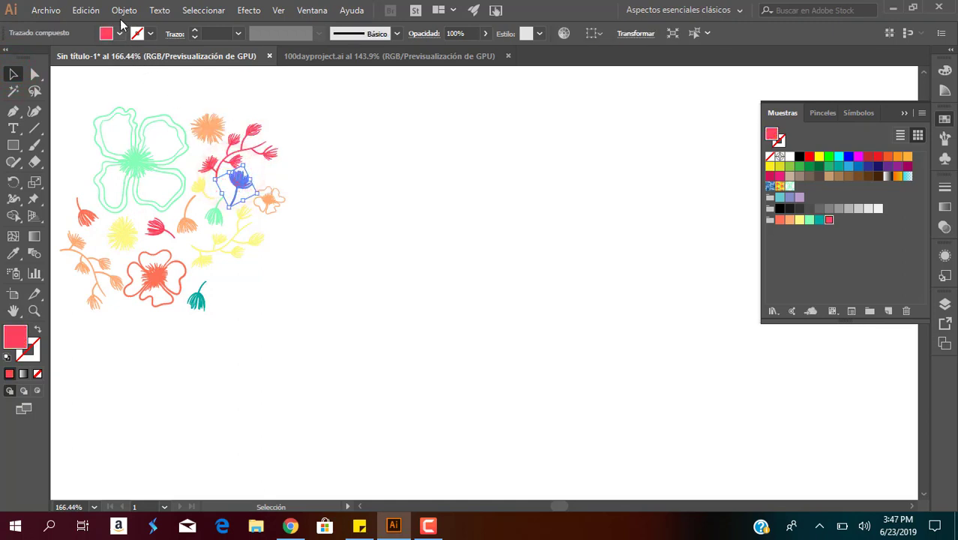
{"action": "left_click", "coordinate": [123, 10]}
{"action": "mouse_move", "coordinate": [267, 343]}
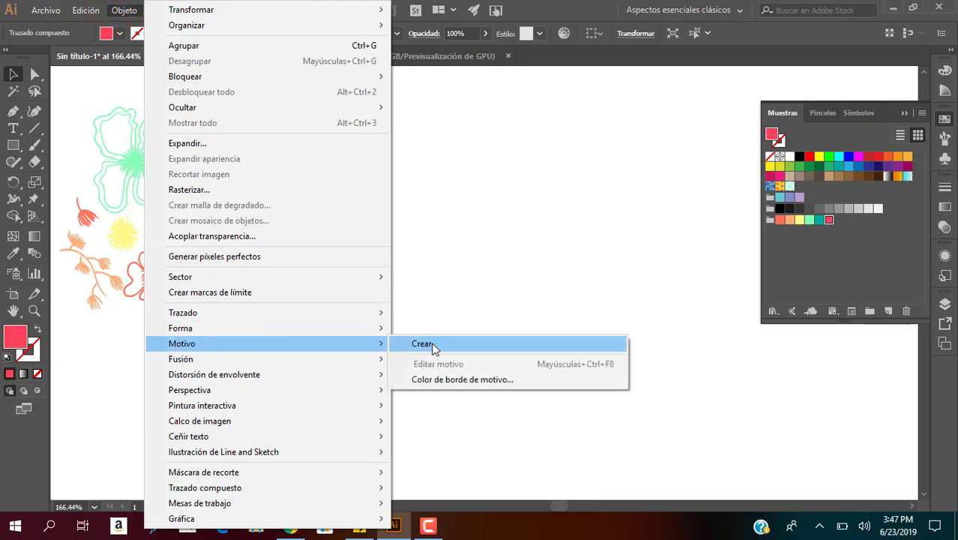
{"action": "left_click", "coordinate": [432, 343]}
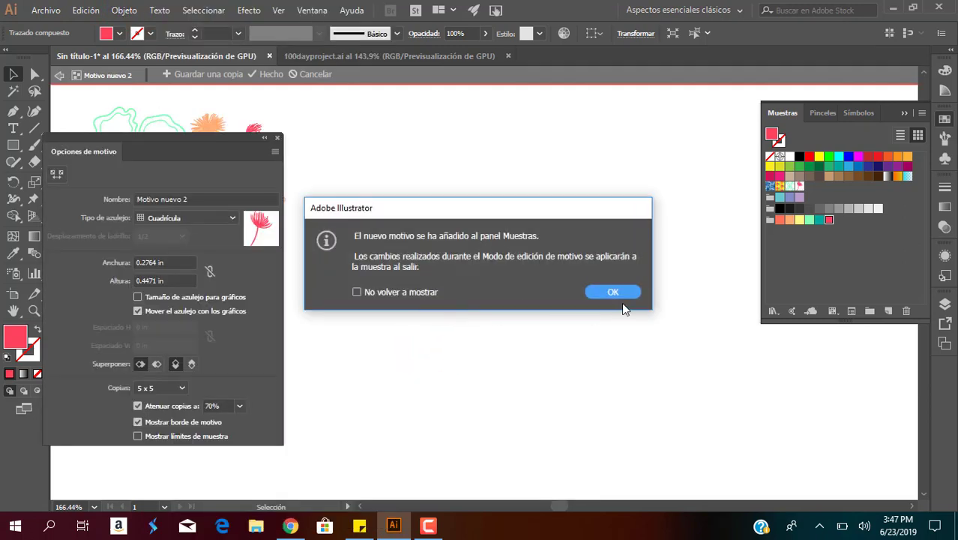
Step: Dismiss the notice and rotate the central tulip to about 68 degrees
{"action": "left_click", "coordinate": [613, 292]}
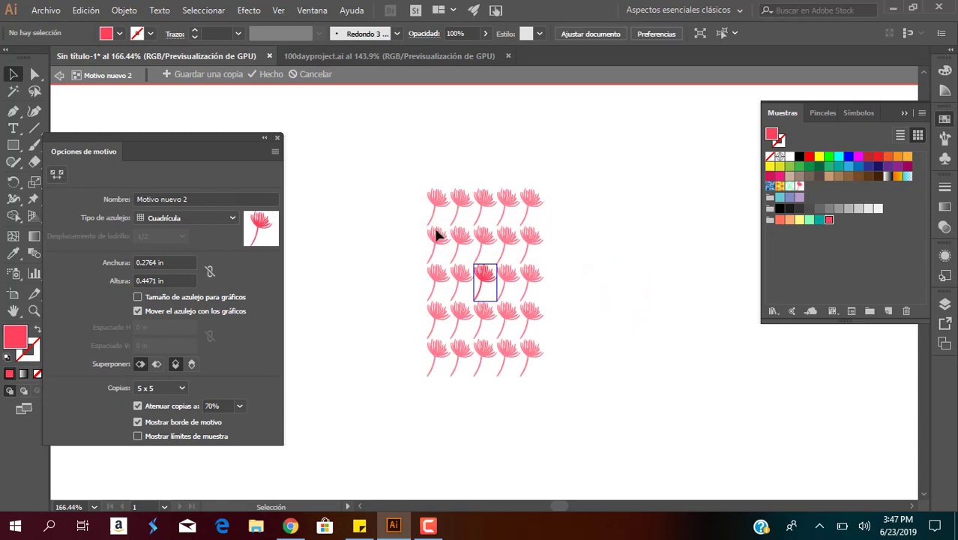
{"action": "left_click", "coordinate": [484, 275]}
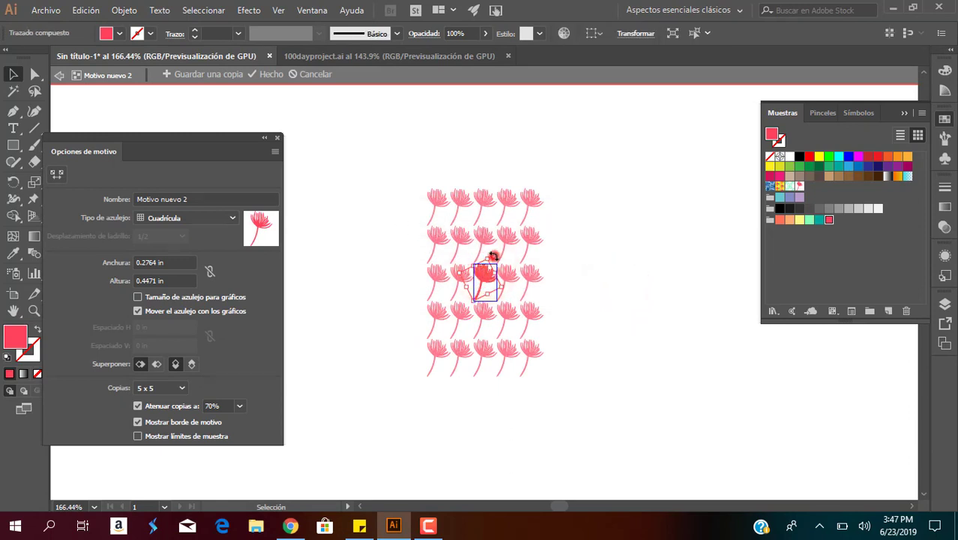
{"action": "mouse_move", "coordinate": [491, 250]}
{"action": "left_mouse_down"}
{"action": "mouse_move", "coordinate": [473, 251]}
{"action": "mouse_move", "coordinate": [466, 267]}
{"action": "left_mouse_up"}
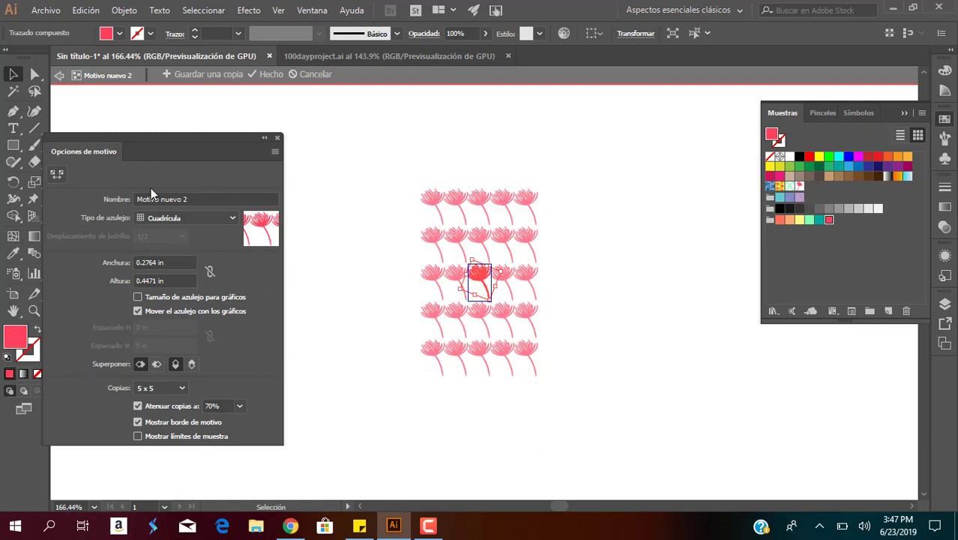
Step: Set the tile width and height to 1 in, then to 0.5 in
{"action": "left_click", "coordinate": [172, 261]}
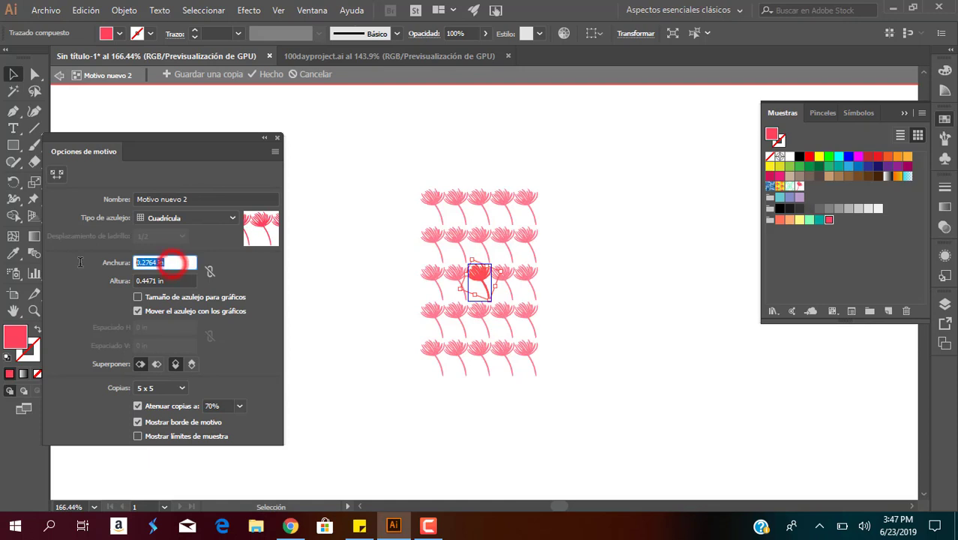
{"action": "type", "text": "1"}
{"action": "key", "text": "Tab"}
{"action": "type", "text": "1"}
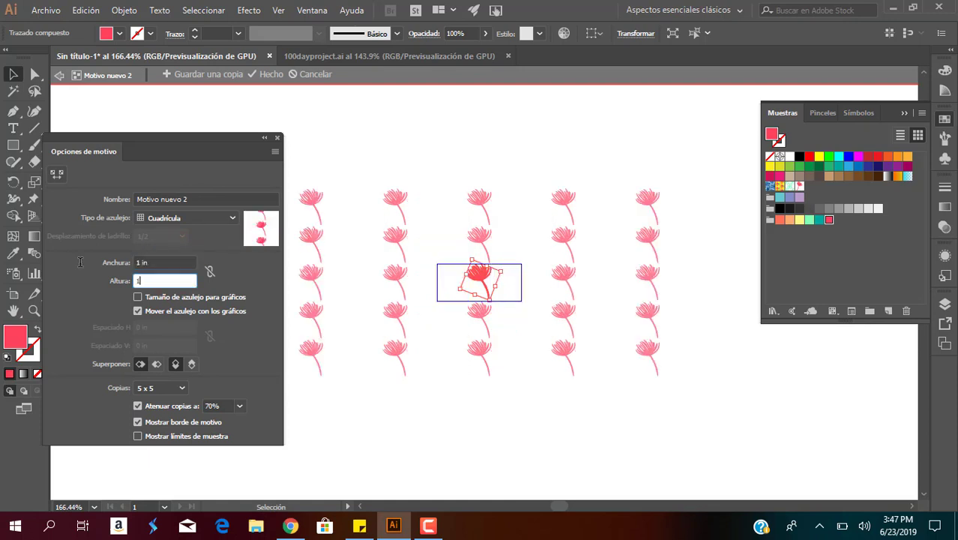
{"action": "key", "text": "Tab"}
{"action": "double_click", "coordinate": [171, 258]}
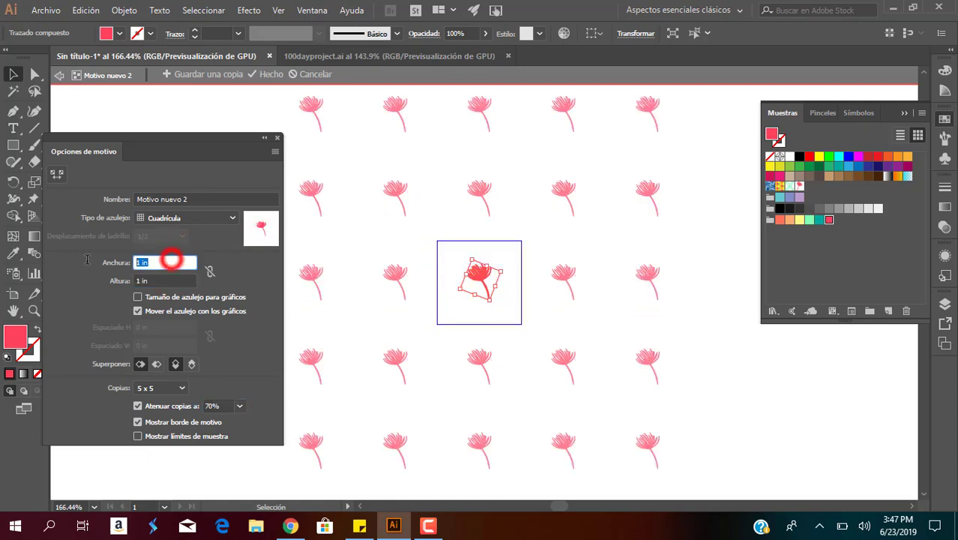
{"action": "type", "text": "0.5"}
{"action": "key", "text": "Tab"}
{"action": "key", "text": "BackSpace"}
{"action": "type", "text": "0.5"}
{"action": "key", "text": "Tab"}
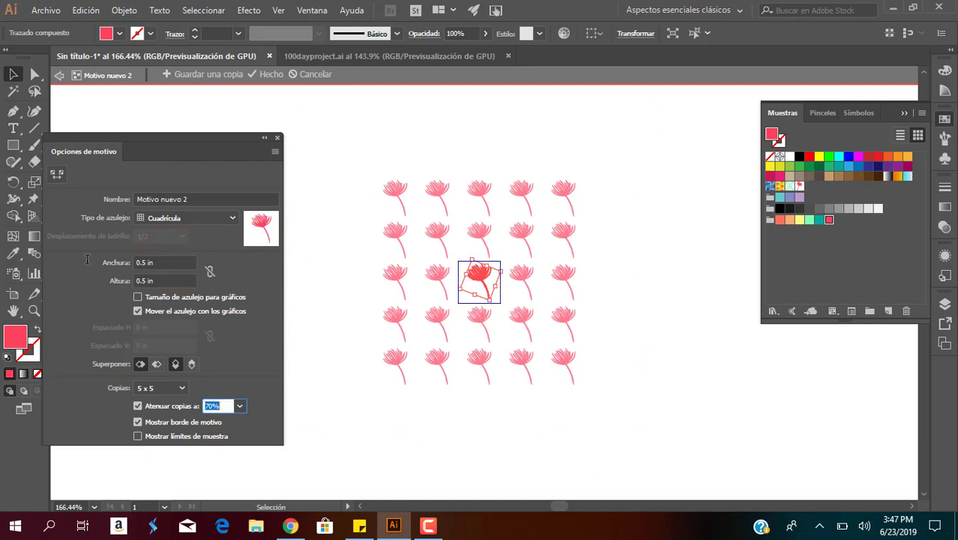
Step: Try Ladrillo por fila and Hexadecimal por columna tiling, then cancel pattern editing
{"action": "left_click", "coordinate": [186, 219]}
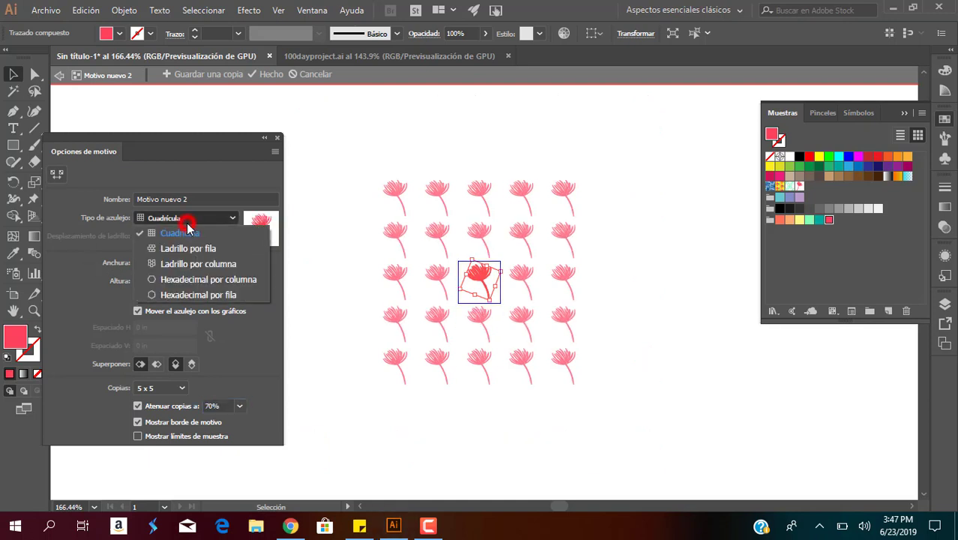
{"action": "left_click", "coordinate": [216, 248]}
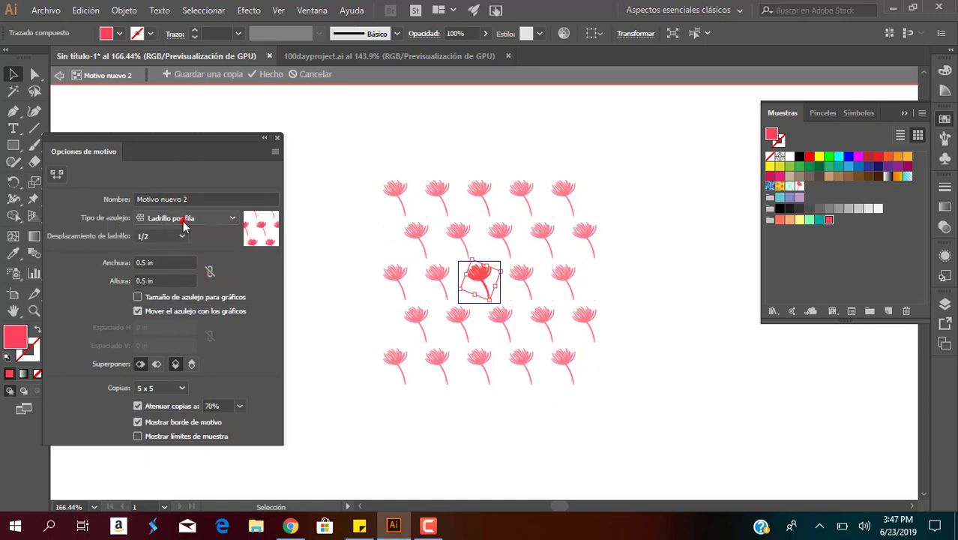
{"action": "left_click", "coordinate": [184, 222]}
{"action": "left_click", "coordinate": [194, 277]}
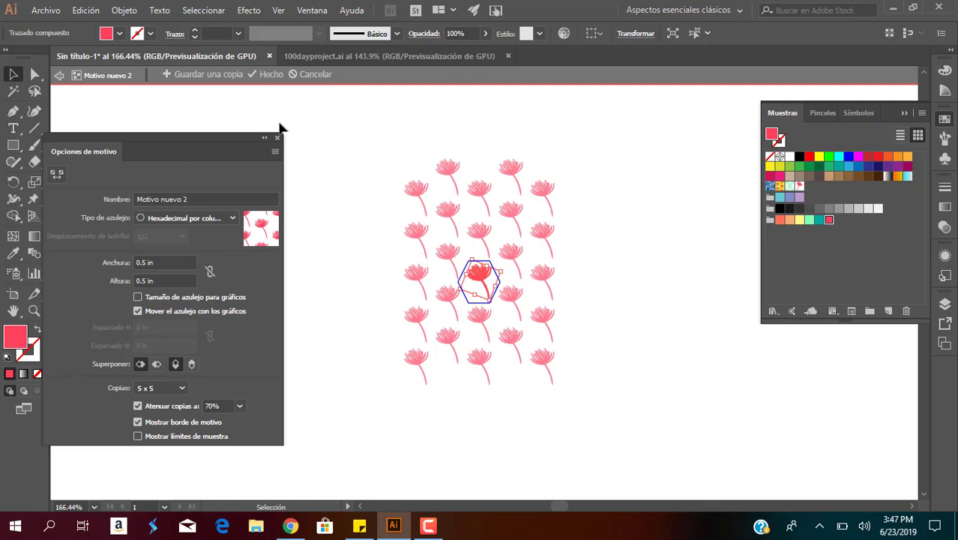
{"action": "left_click", "coordinate": [315, 75]}
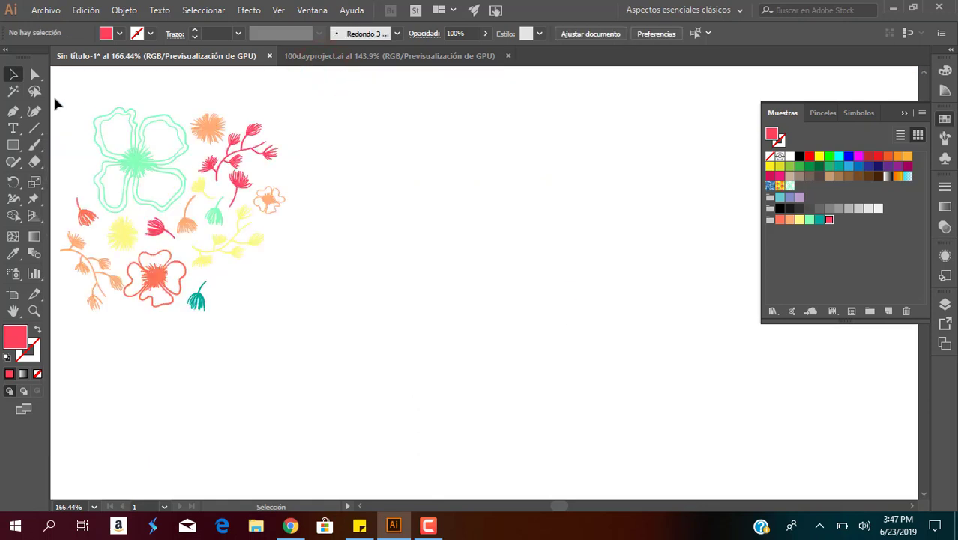
Step: Marquee-select all the flowers and make them into pattern Motivo nuevo 2 via Objeto > Motivo > Crear
{"action": "left_click_drag", "start_coordinate": [55, 94], "coordinate": [358, 403]}
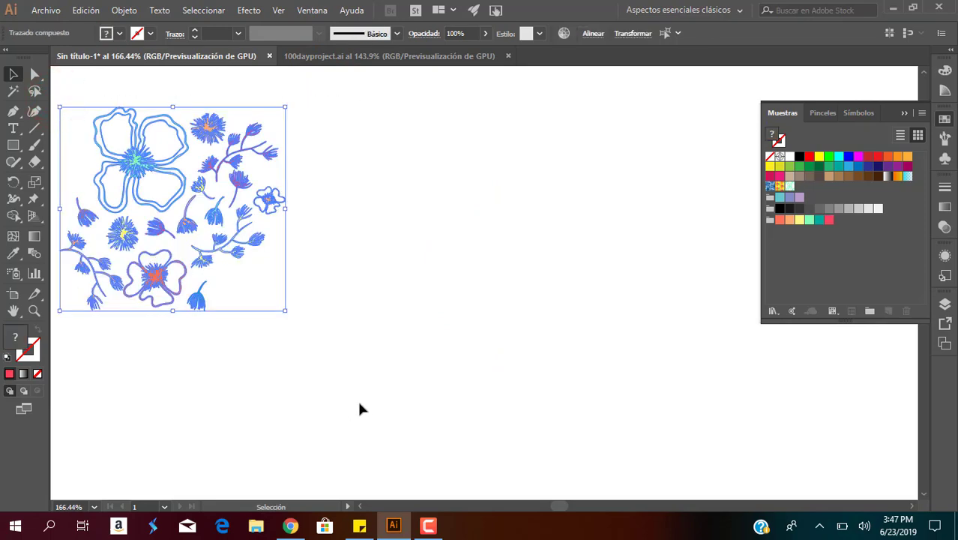
{"action": "left_click", "coordinate": [125, 10]}
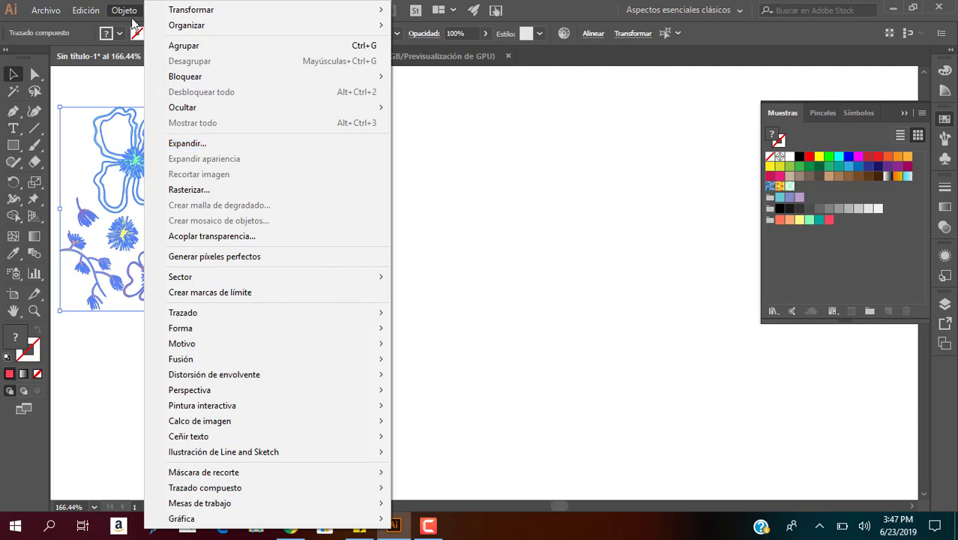
{"action": "mouse_move", "coordinate": [181, 343]}
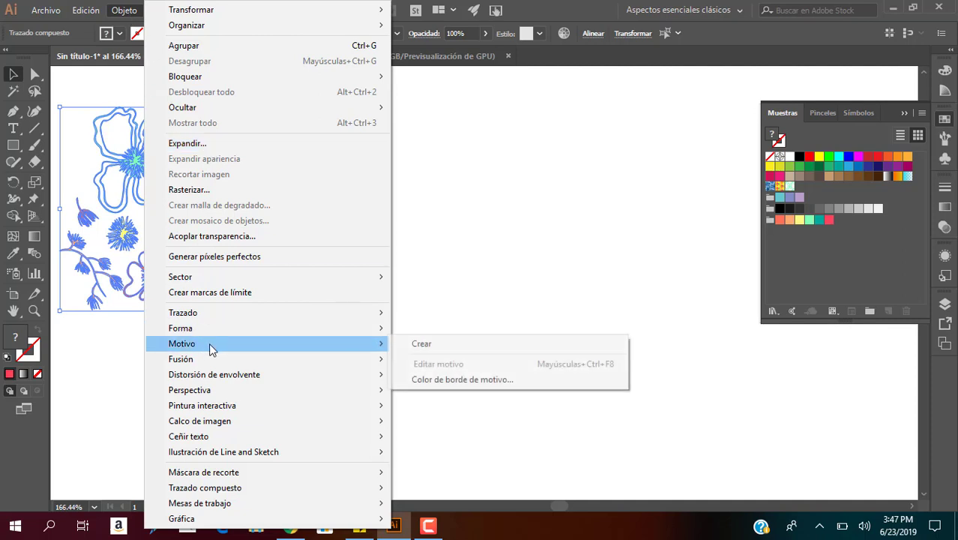
{"action": "left_click", "coordinate": [441, 343]}
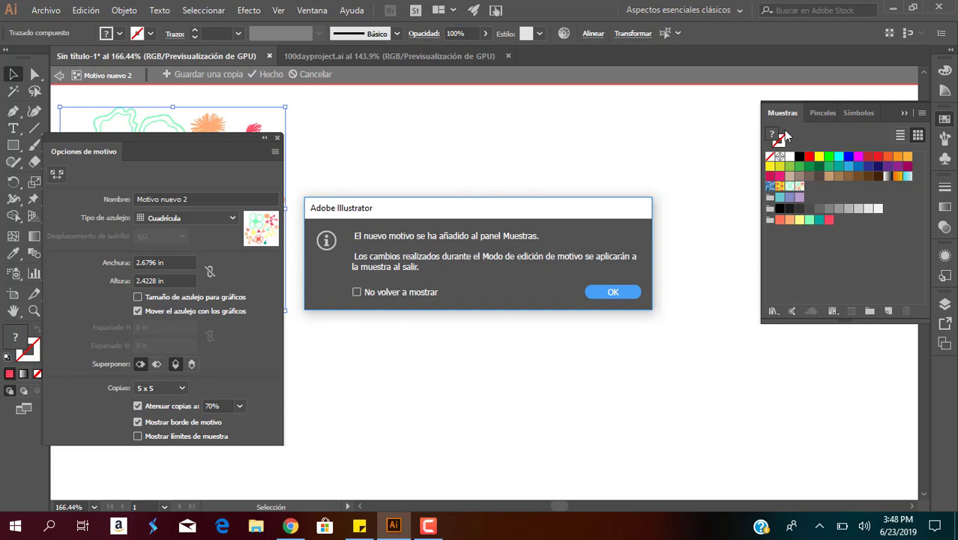
{"action": "left_click", "coordinate": [611, 293]}
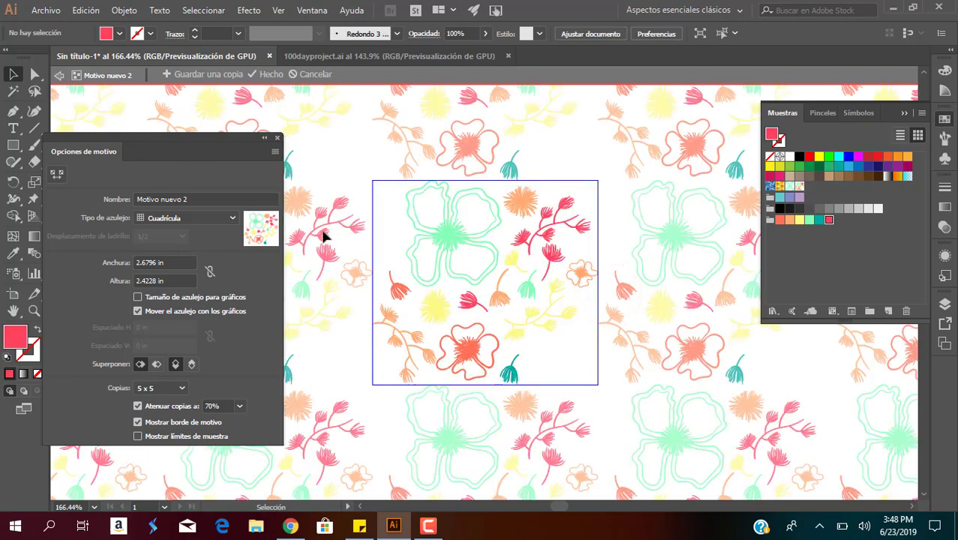
Step: Zoom out and set the pattern tile width and height to 3 in
{"action": "key", "text": "ctrl+1"}
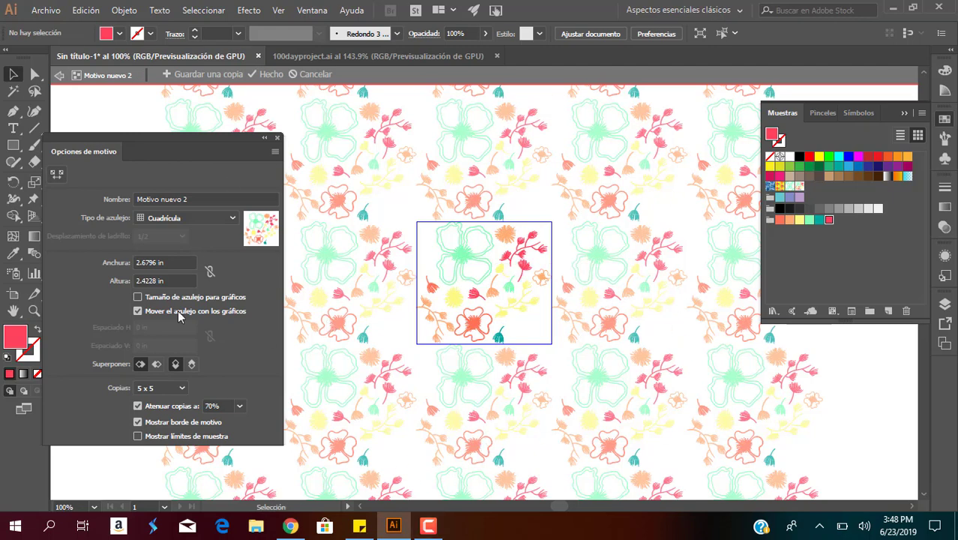
{"action": "left_click", "coordinate": [170, 261]}
{"action": "type", "text": "3"}
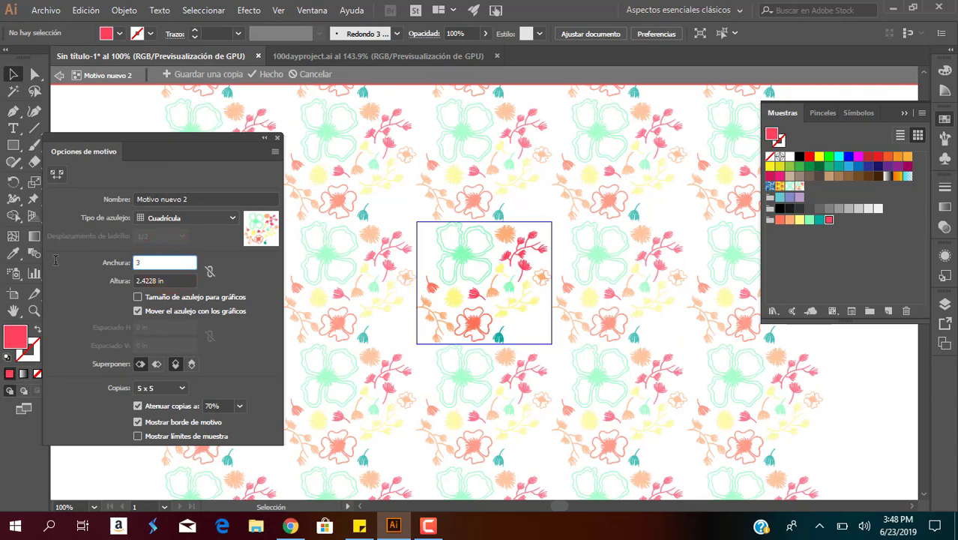
{"action": "key", "text": "Tab"}
{"action": "type", "text": "3"}
{"action": "key", "text": "Tab"}
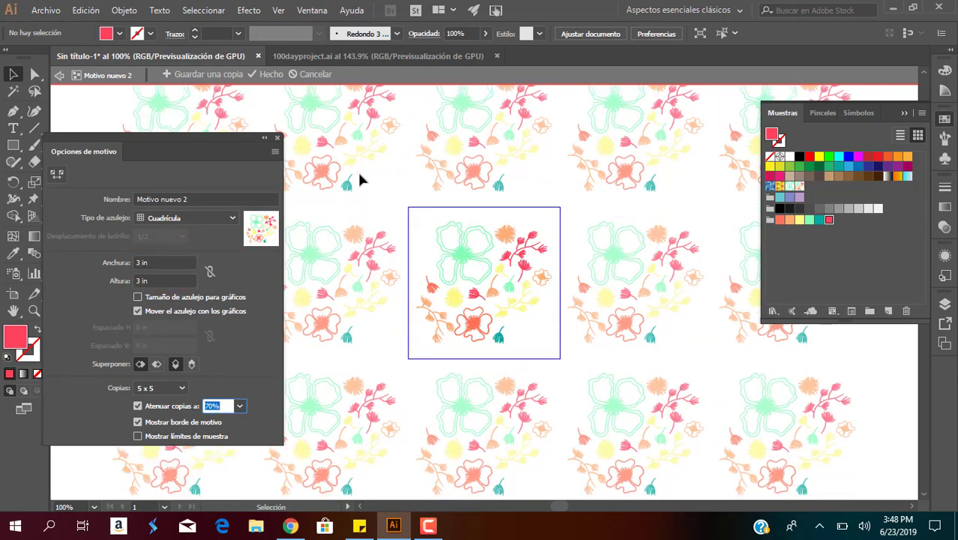
Step: Try the hexagonal tile types, leaving the tile as Hexadecimal por fila
{"action": "left_click", "coordinate": [199, 219]}
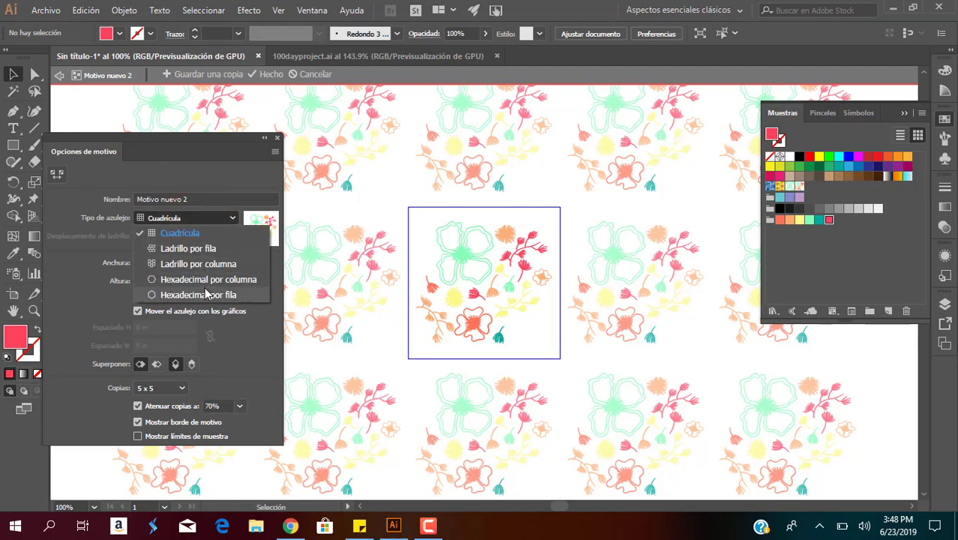
{"action": "left_click", "coordinate": [209, 279]}
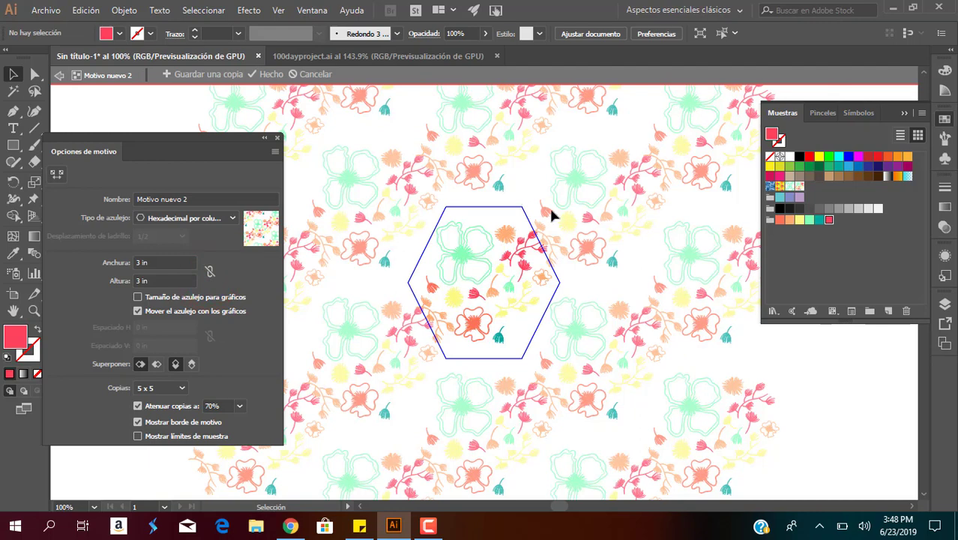
{"action": "left_click", "coordinate": [233, 218]}
{"action": "left_click", "coordinate": [208, 296]}
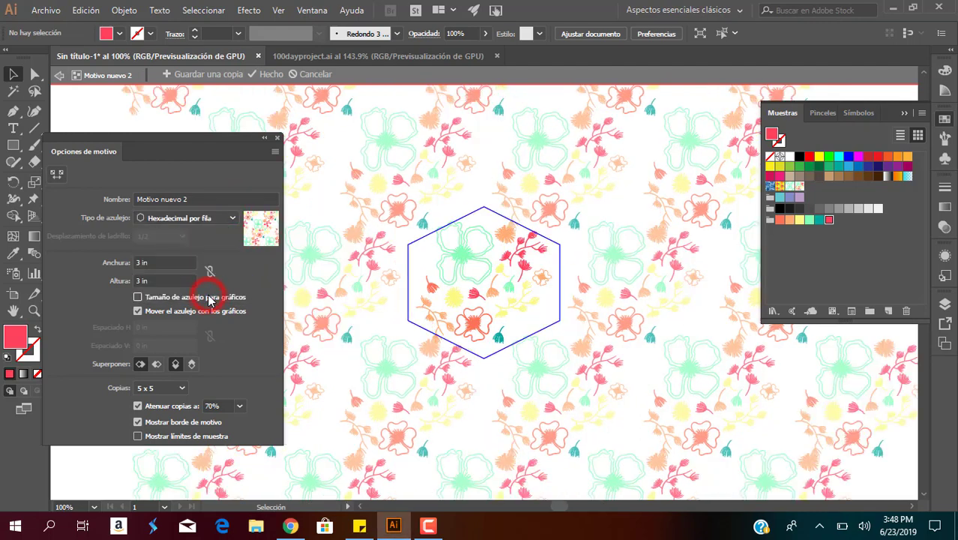
Step: Switch to Hexadecimal por columna tiles and move and rotate the red flower sprig upright
{"action": "left_click", "coordinate": [204, 218]}
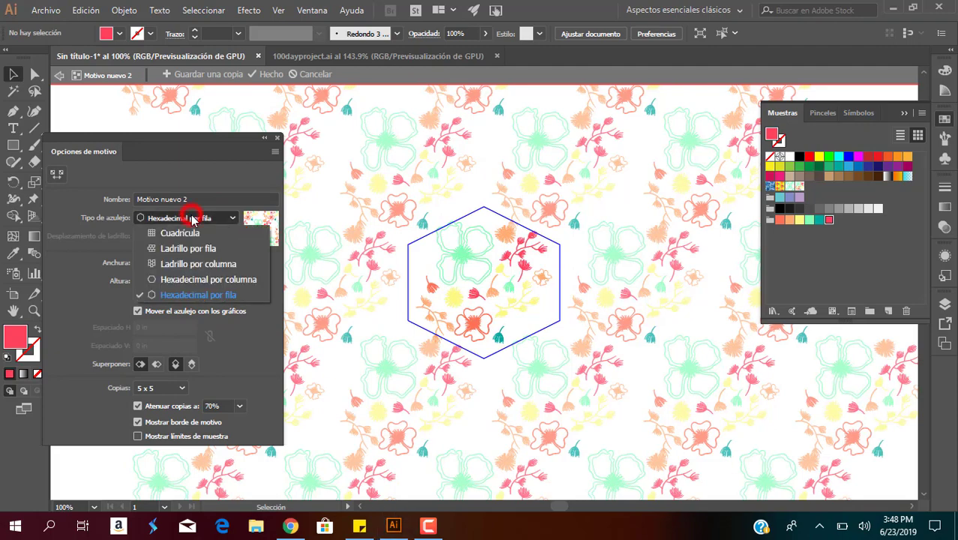
{"action": "left_click", "coordinate": [205, 284]}
{"action": "mouse_move", "coordinate": [523, 259]}
{"action": "left_mouse_down"}
{"action": "mouse_move", "coordinate": [448, 205]}
{"action": "mouse_move", "coordinate": [450, 212]}
{"action": "left_mouse_up"}
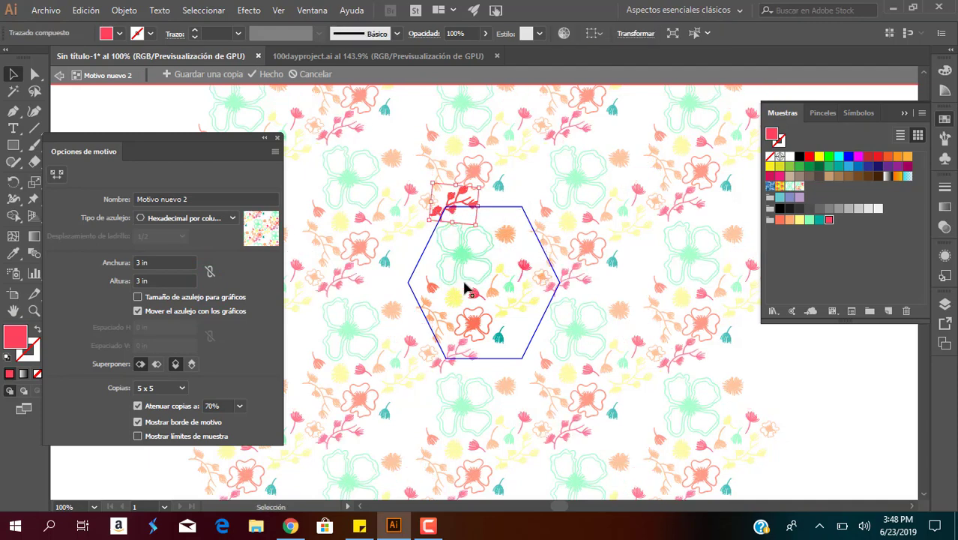
{"action": "mouse_move", "coordinate": [437, 333]}
{"action": "left_mouse_down"}
{"action": "mouse_move", "coordinate": [529, 212]}
{"action": "mouse_move", "coordinate": [519, 308]}
{"action": "mouse_move", "coordinate": [534, 335]}
{"action": "left_mouse_up"}
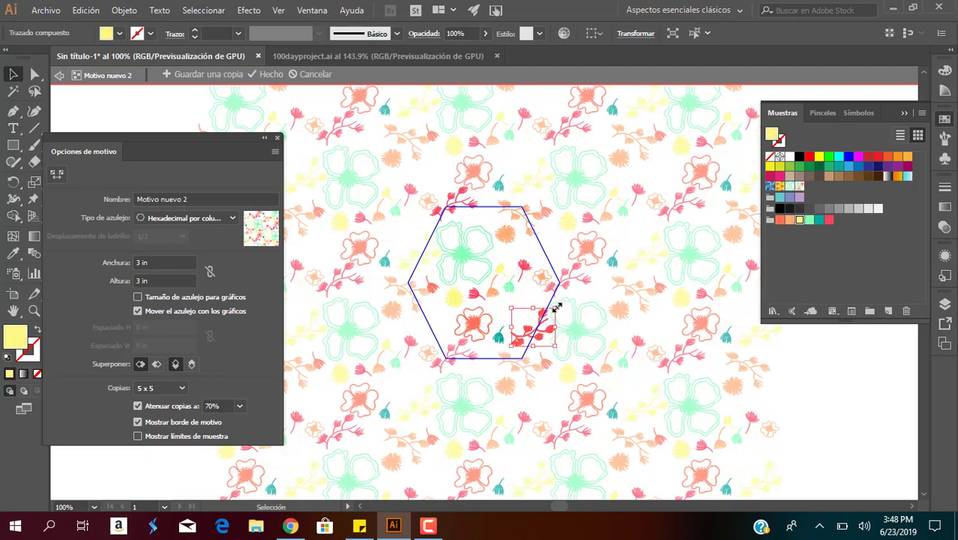
{"action": "mouse_move", "coordinate": [556, 299]}
{"action": "left_mouse_down"}
{"action": "mouse_move", "coordinate": [525, 330]}
{"action": "mouse_move", "coordinate": [522, 322]}
{"action": "left_mouse_up"}
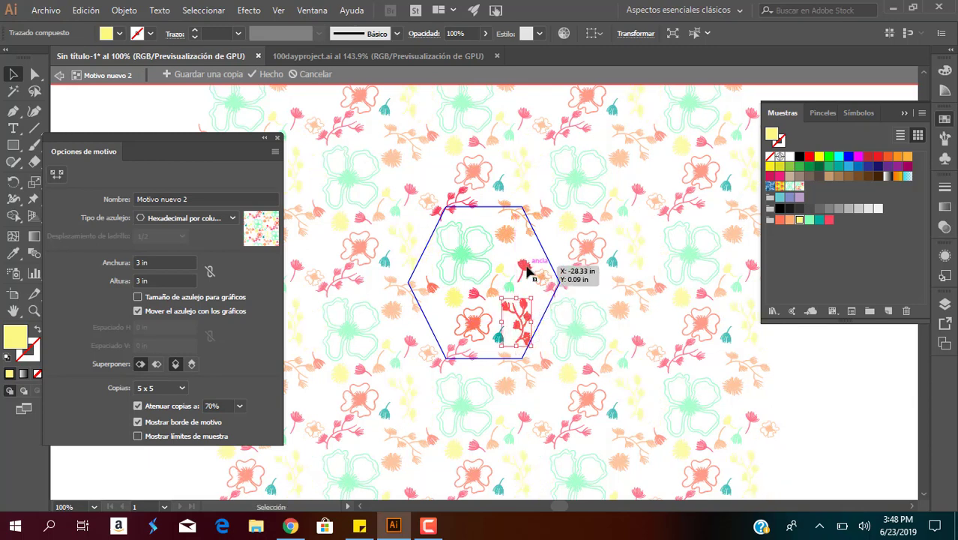
{"action": "left_click_drag", "start_coordinate": [523, 270], "coordinate": [542, 306]}
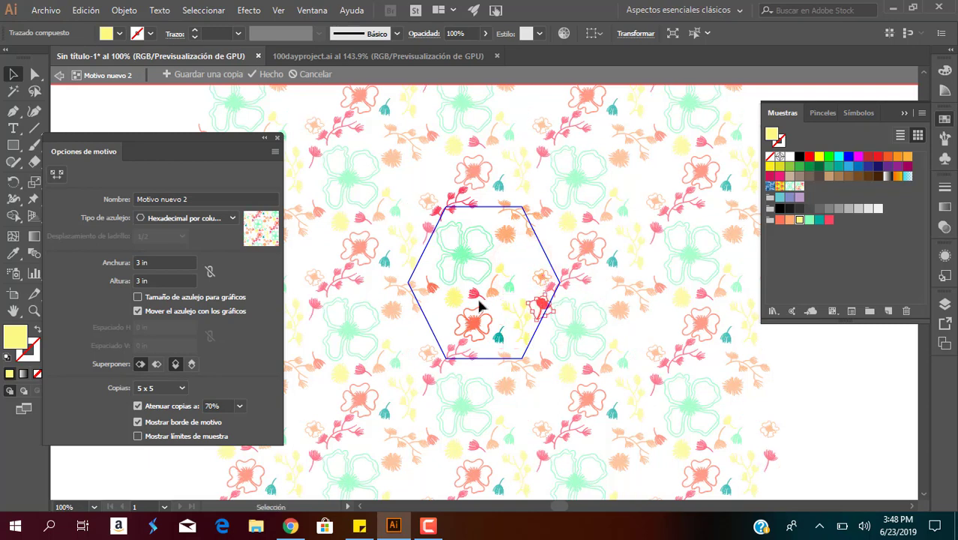
Step: Reposition the small red flowers inside the hexagon and finish pattern editing
{"action": "mouse_move", "coordinate": [451, 302]}
{"action": "left_mouse_down"}
{"action": "mouse_move", "coordinate": [447, 321]}
{"action": "mouse_move", "coordinate": [429, 267]}
{"action": "left_mouse_up"}
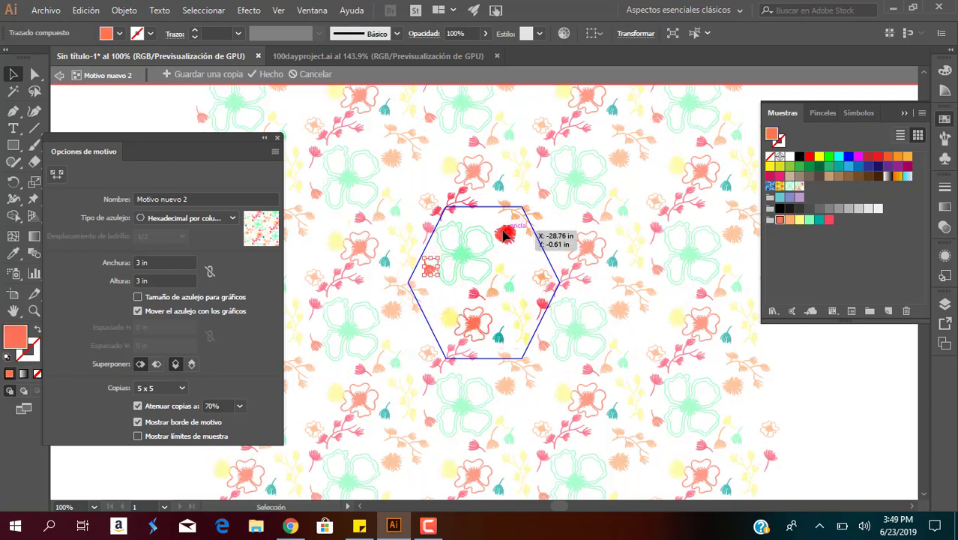
{"action": "left_click", "coordinate": [491, 215]}
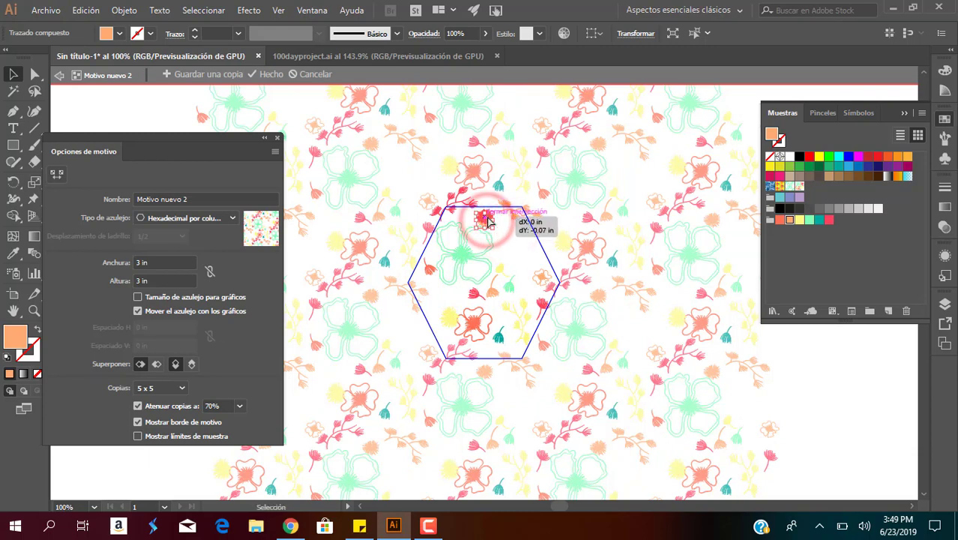
{"action": "left_click_drag", "start_coordinate": [488, 223], "coordinate": [484, 219]}
{"action": "mouse_move", "coordinate": [541, 279]}
{"action": "left_mouse_down"}
{"action": "mouse_move", "coordinate": [462, 258]}
{"action": "mouse_move", "coordinate": [480, 255]}
{"action": "left_mouse_up"}
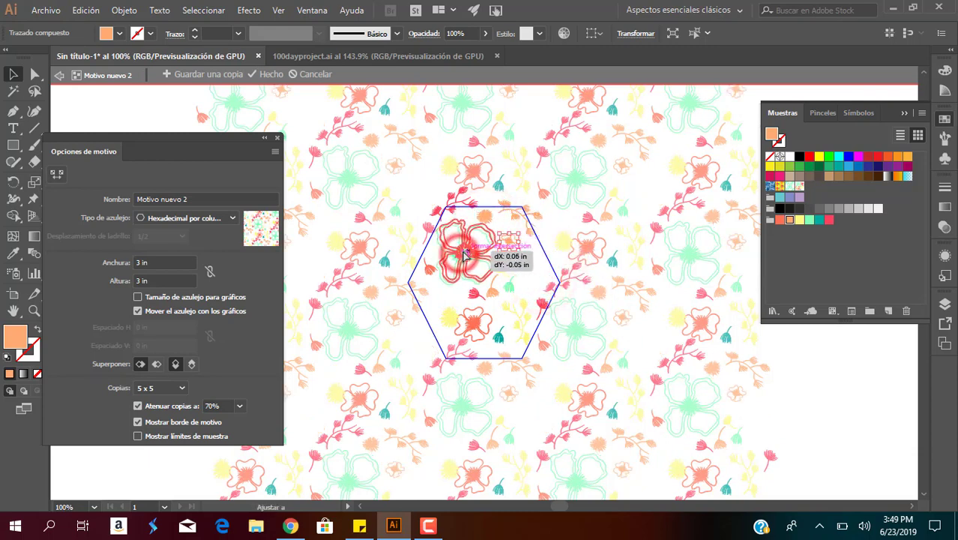
{"action": "mouse_move", "coordinate": [545, 284]}
{"action": "left_mouse_down"}
{"action": "mouse_move", "coordinate": [543, 308]}
{"action": "mouse_move", "coordinate": [501, 276]}
{"action": "left_mouse_up"}
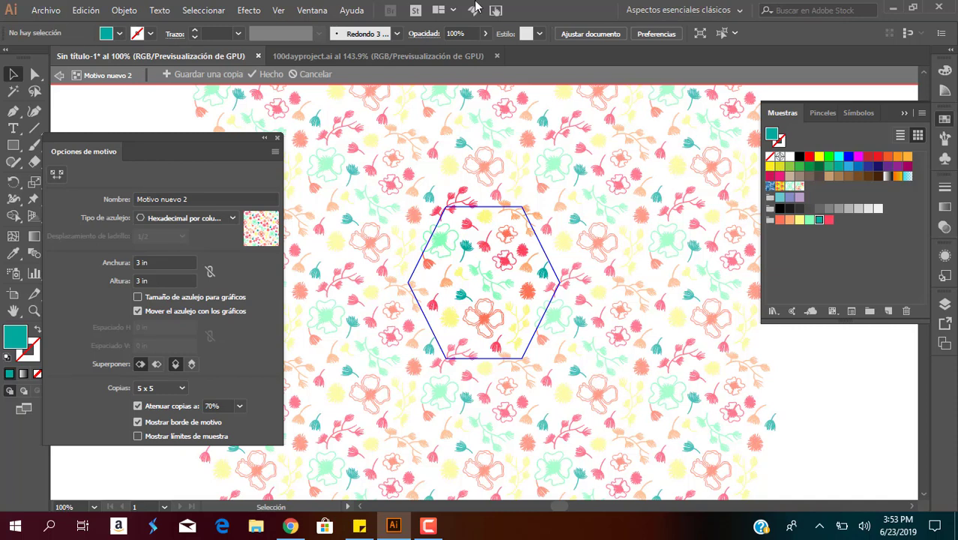
{"action": "left_click", "coordinate": [270, 75]}
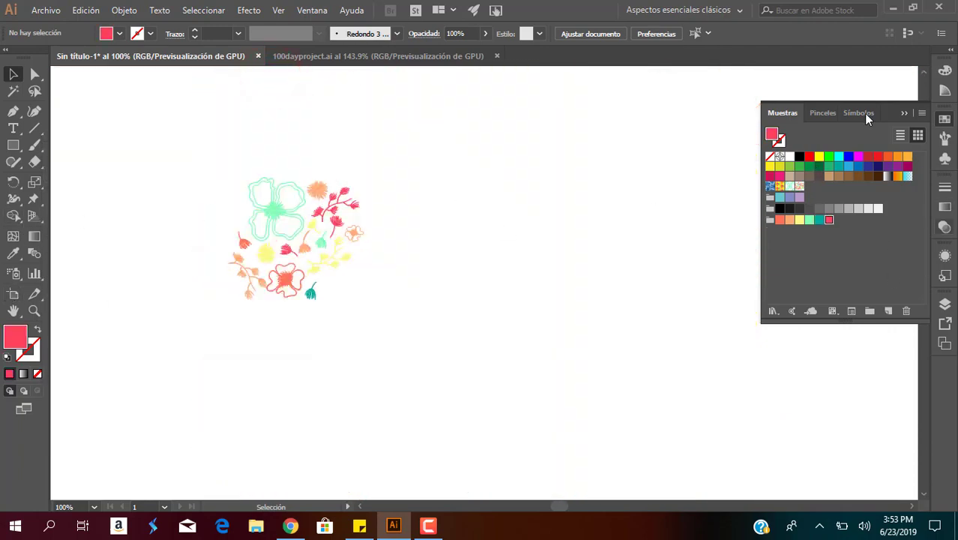
Step: Draw a large rectangle on empty canvas and fill it with the Motivo nuevo 2 pattern
{"action": "left_click", "coordinate": [13, 310]}
{"action": "left_click_drag", "start_coordinate": [497, 299], "coordinate": [123, 259]}
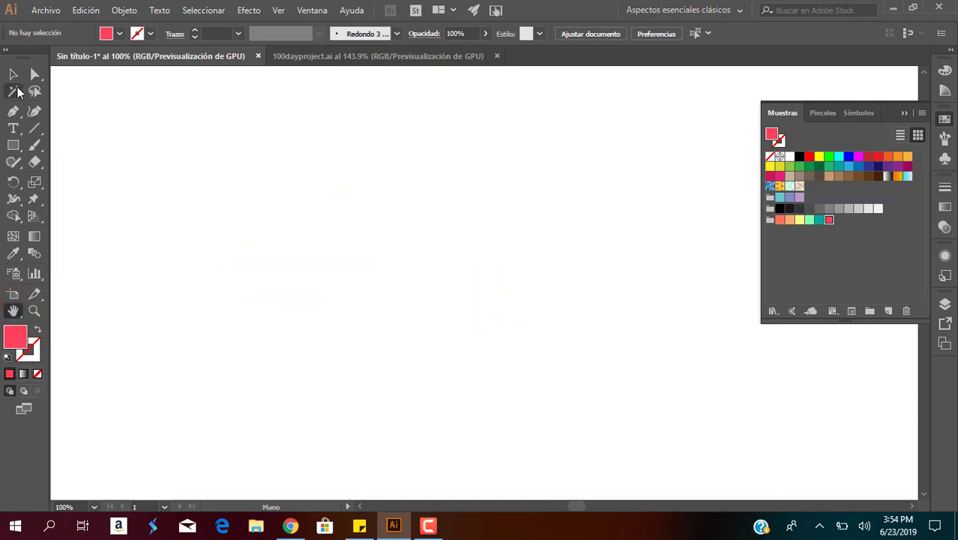
{"action": "left_click", "coordinate": [12, 75]}
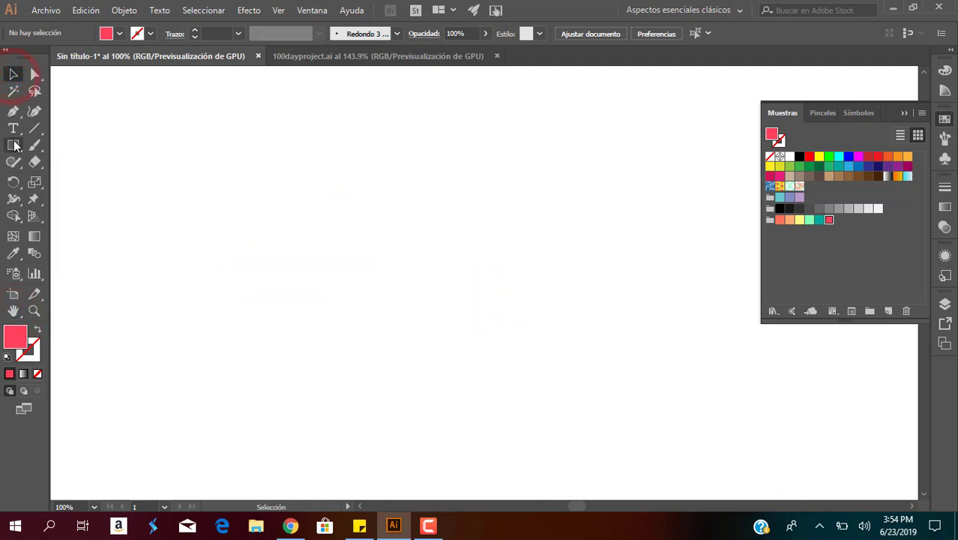
{"action": "left_click", "coordinate": [13, 144]}
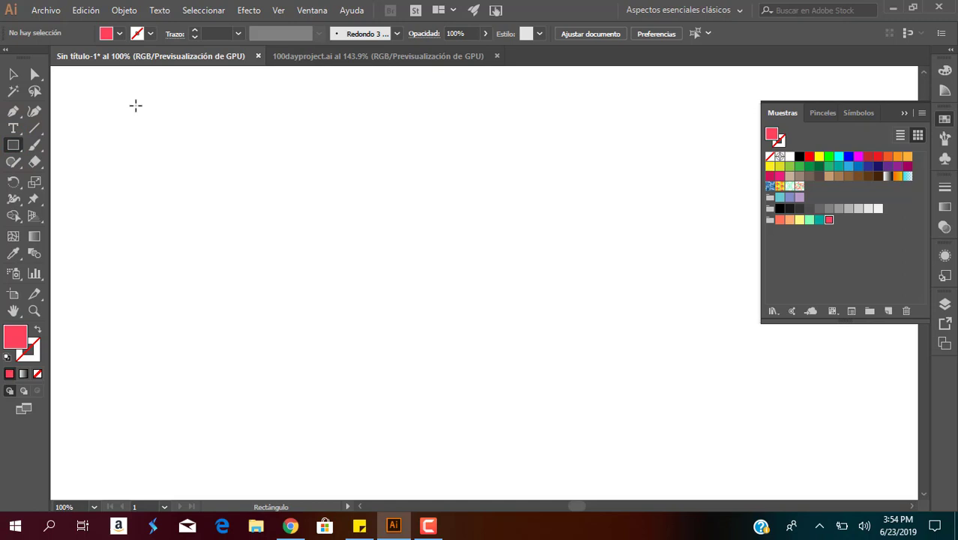
{"action": "mouse_move", "coordinate": [135, 105]}
{"action": "left_mouse_down"}
{"action": "mouse_move", "coordinate": [349, 288]}
{"action": "mouse_move", "coordinate": [427, 304]}
{"action": "left_mouse_up"}
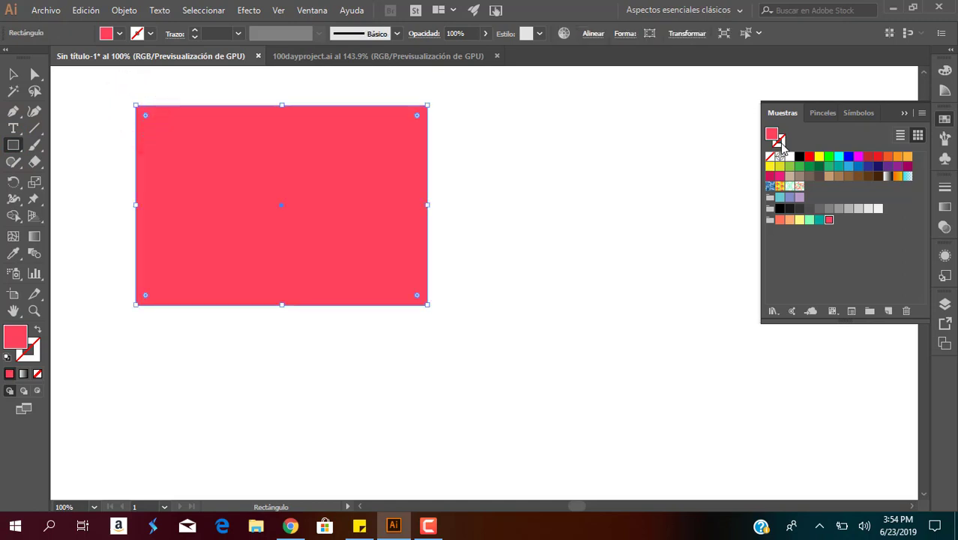
{"action": "left_click", "coordinate": [800, 187]}
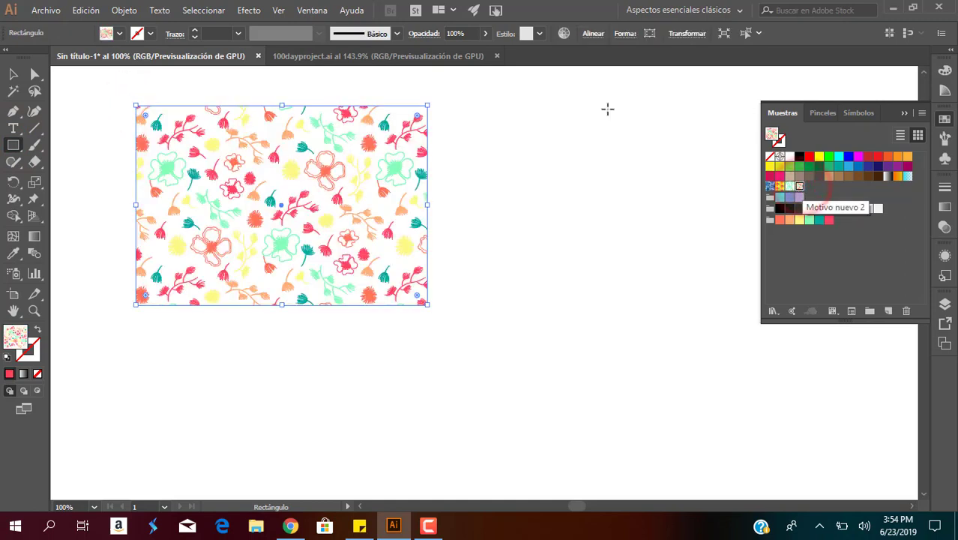
{"action": "left_click", "coordinate": [12, 75]}
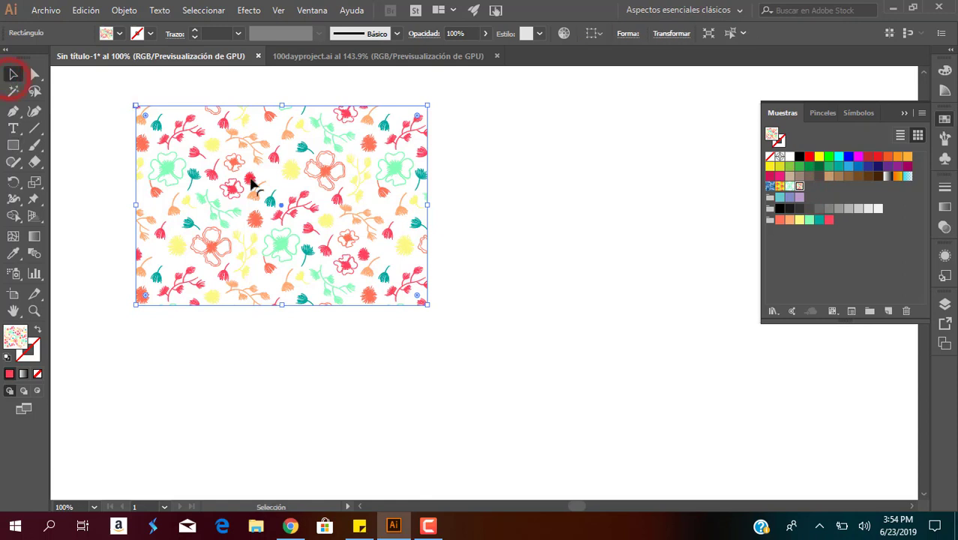
{"action": "mouse_move", "coordinate": [251, 185]}
{"action": "left_mouse_down"}
{"action": "mouse_move", "coordinate": [286, 190]}
{"action": "mouse_move", "coordinate": [244, 176]}
{"action": "left_mouse_up"}
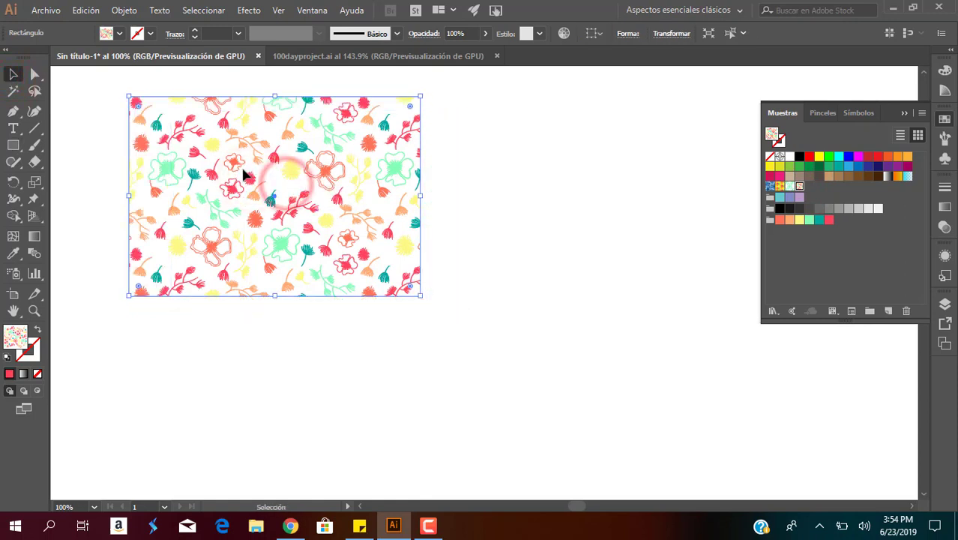
Step: Alt-drag a duplicate to the right and fill the left rectangle solid green
{"action": "left_click", "coordinate": [12, 146]}
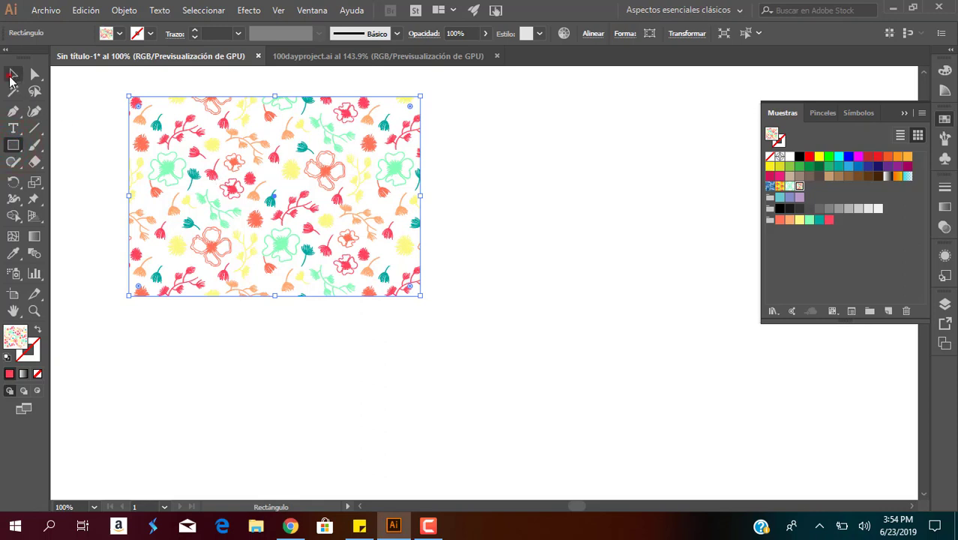
{"action": "left_click", "coordinate": [12, 74]}
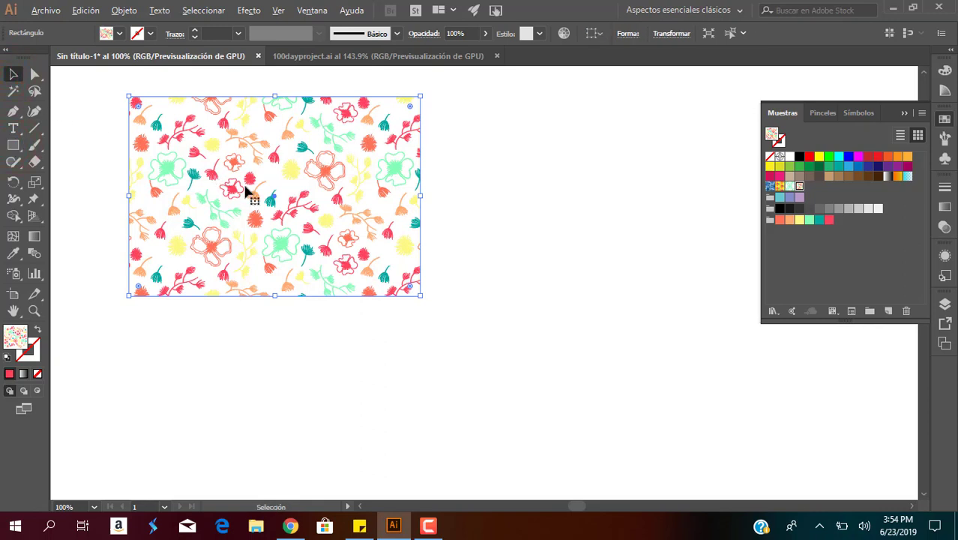
{"action": "left_click_drag", "start_coordinate": [258, 192], "coordinate": [307, 196]}
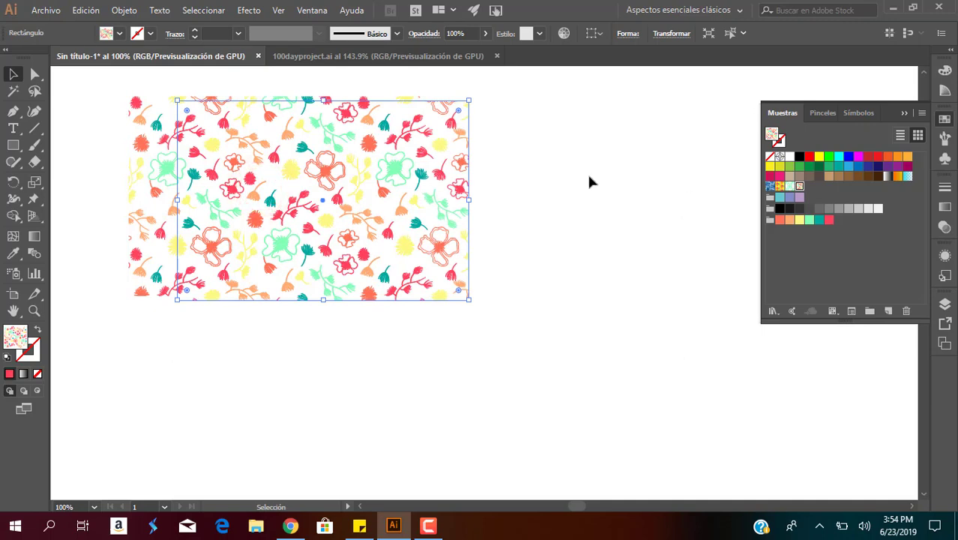
{"action": "left_click", "coordinate": [165, 156]}
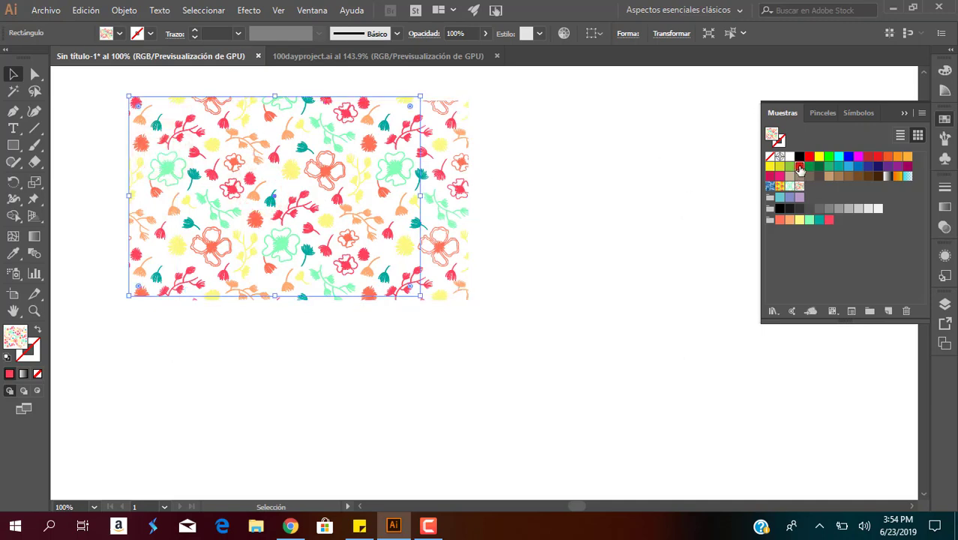
{"action": "left_click", "coordinate": [800, 167]}
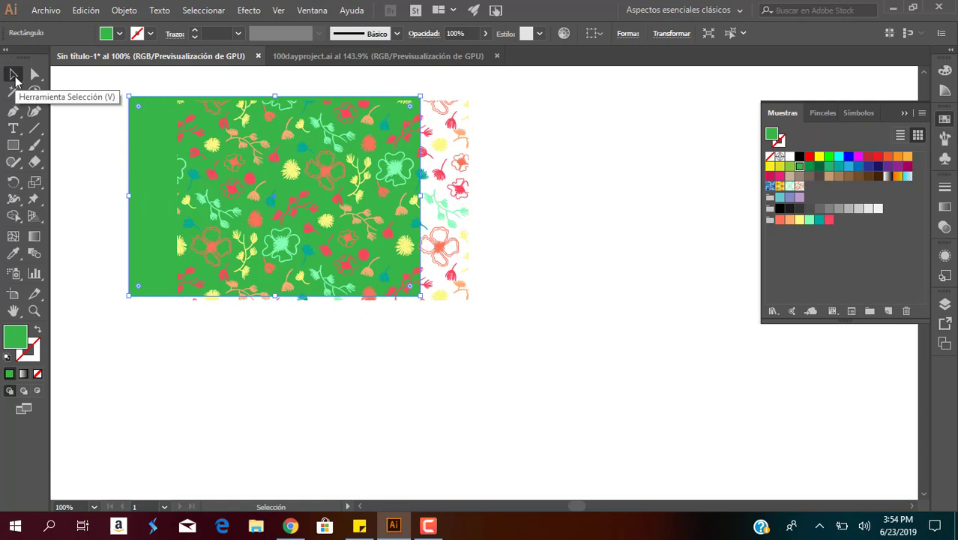
Step: Delete the green rectangle and move the remaining pattern rectangle up and left
{"action": "left_click", "coordinate": [13, 75]}
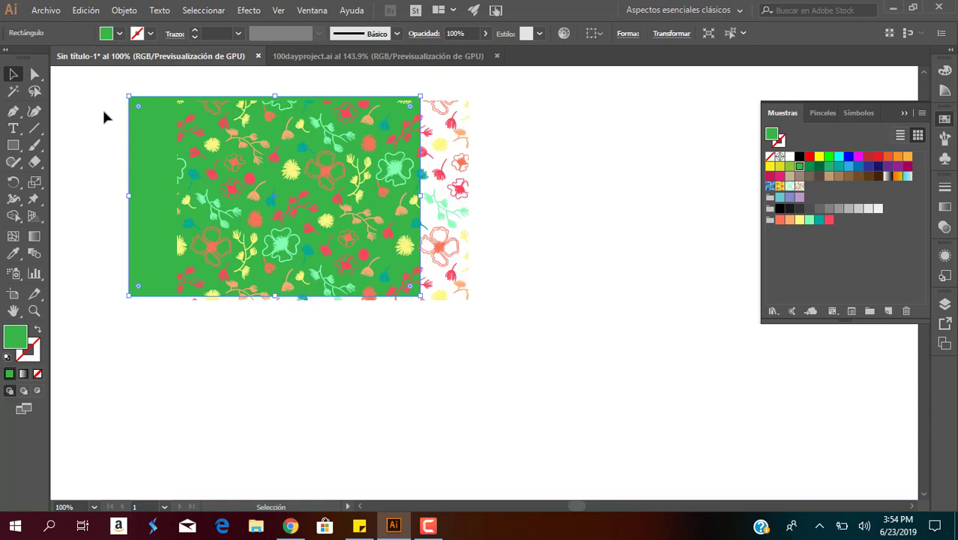
{"action": "key", "text": "Delete"}
{"action": "left_click_drag", "start_coordinate": [160, 143], "coordinate": [215, 147]}
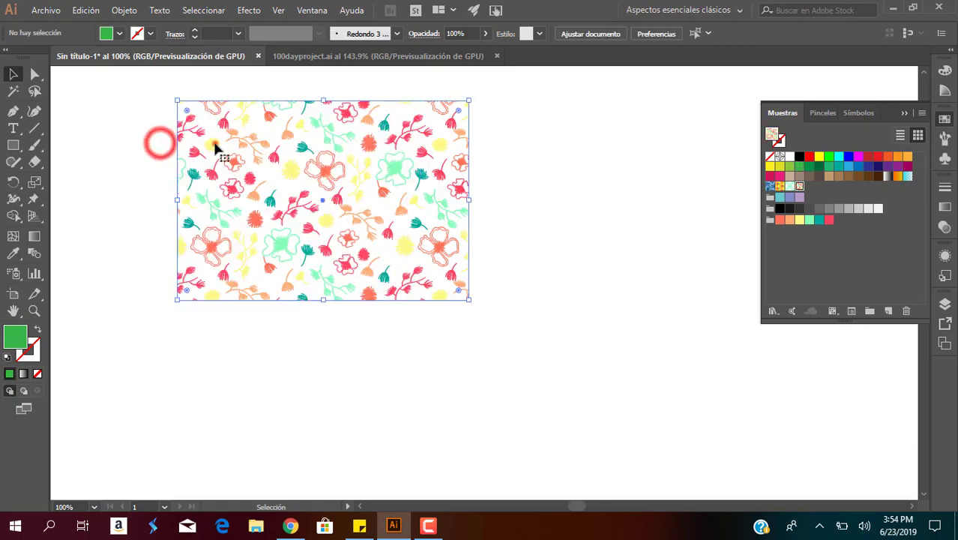
{"action": "left_click", "coordinate": [495, 169]}
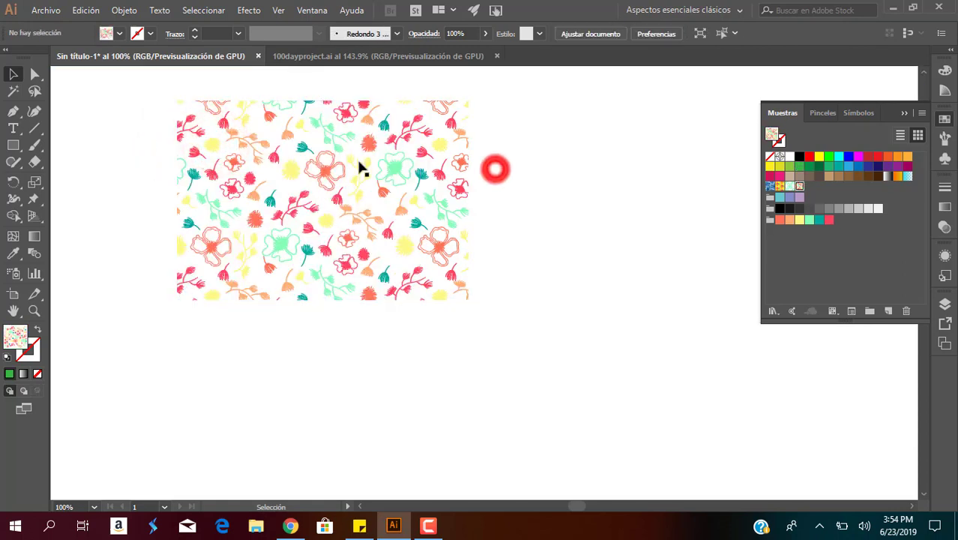
{"action": "mouse_move", "coordinate": [354, 144]}
{"action": "left_mouse_down"}
{"action": "mouse_move", "coordinate": [225, 128]}
{"action": "mouse_move", "coordinate": [276, 131]}
{"action": "left_mouse_up"}
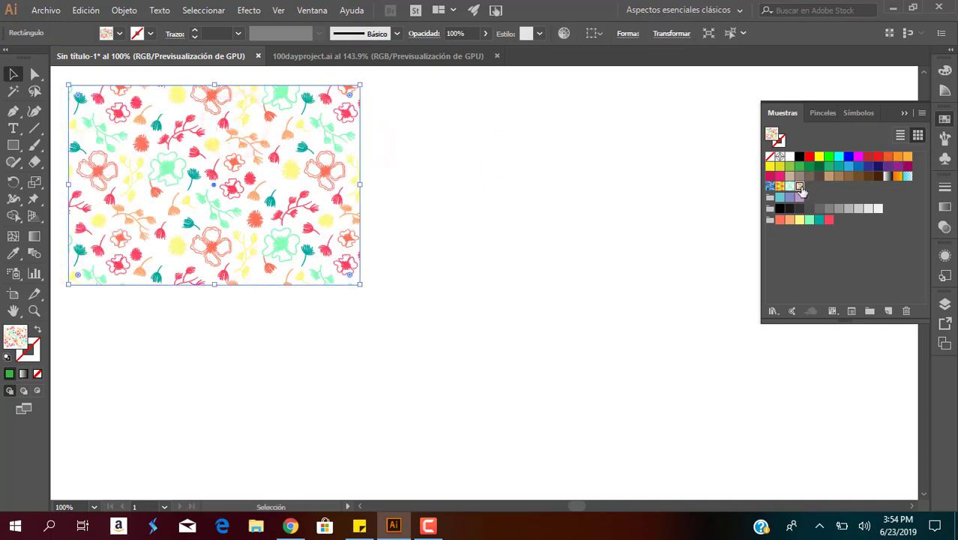
Step: Drag the new pattern's tile artwork from Swatches onto the canvas and deselect it
{"action": "left_click_drag", "start_coordinate": [800, 189], "coordinate": [551, 243]}
{"action": "left_click_drag", "start_coordinate": [551, 242], "coordinate": [551, 242]}
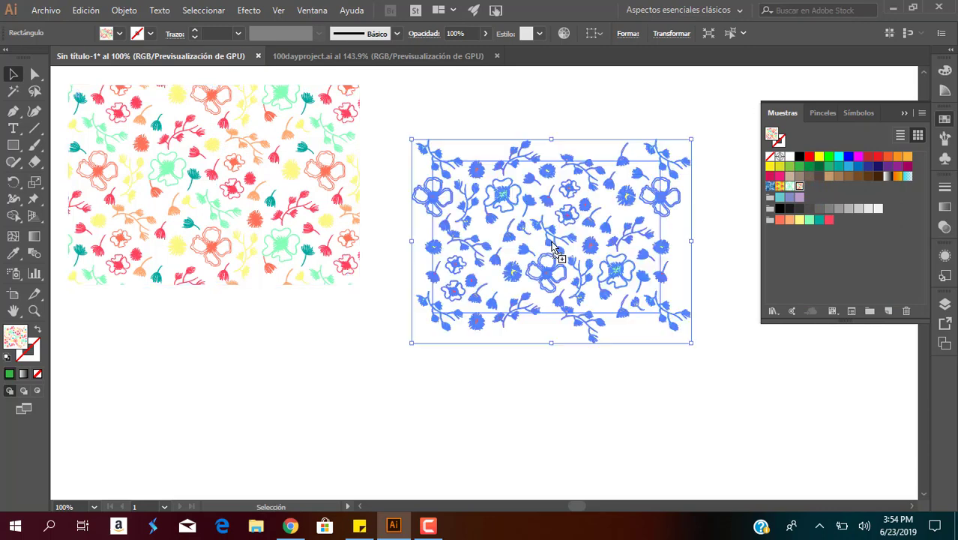
{"action": "left_click", "coordinate": [512, 237]}
{"action": "left_click", "coordinate": [363, 200]}
{"action": "left_click", "coordinate": [529, 203]}
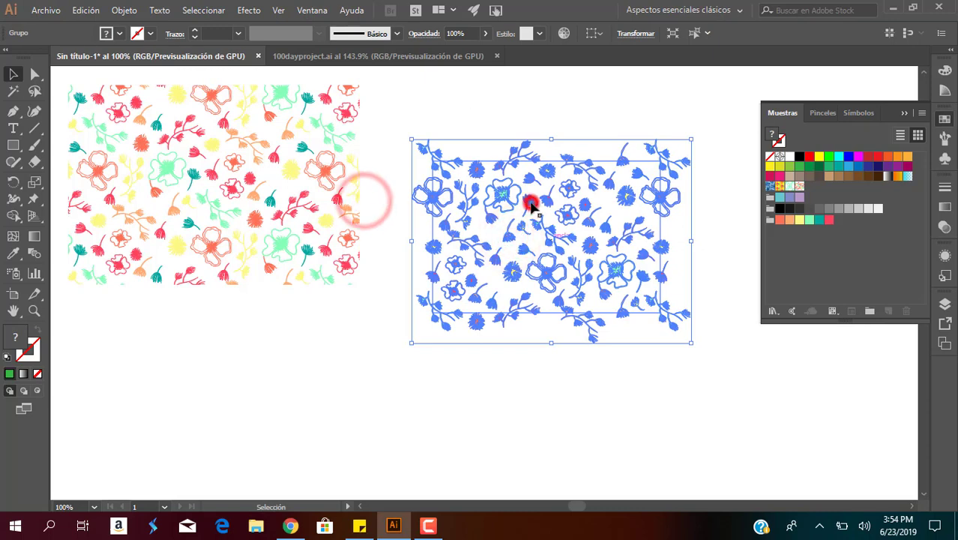
{"action": "left_click", "coordinate": [485, 124]}
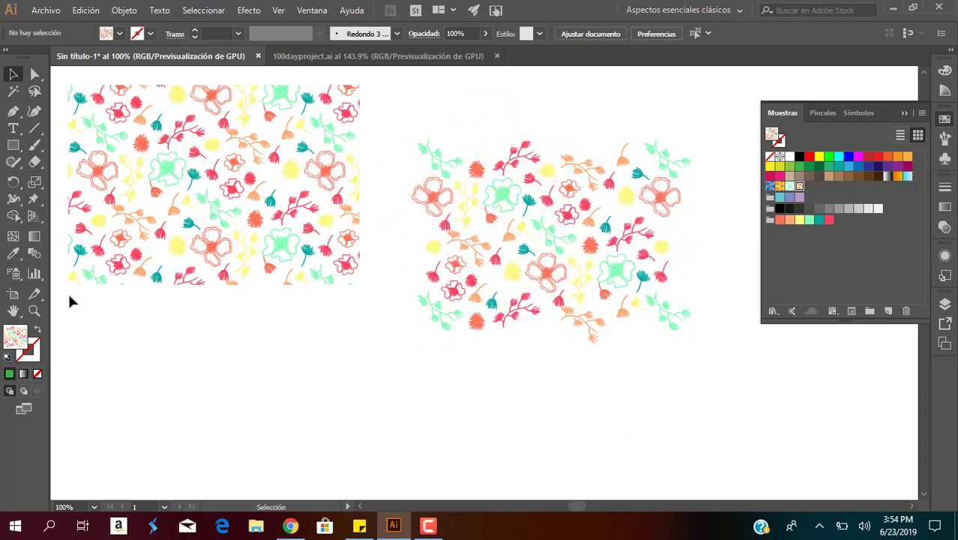
Step: Centre the flower artwork in view and nudge the group slightly up and right
{"action": "left_click", "coordinate": [12, 310]}
{"action": "left_click_drag", "start_coordinate": [559, 235], "coordinate": [341, 249]}
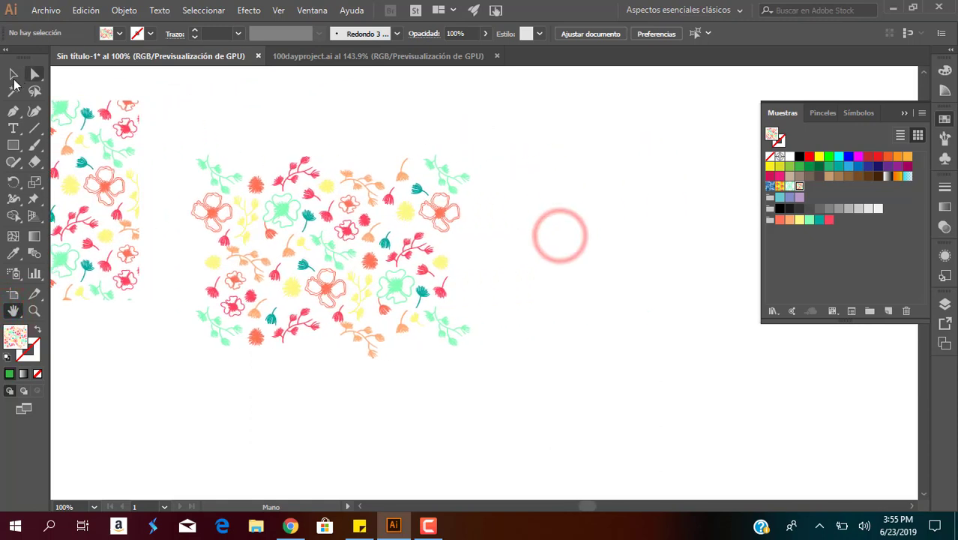
{"action": "left_click", "coordinate": [12, 73]}
{"action": "left_click_drag", "start_coordinate": [362, 212], "coordinate": [383, 191]}
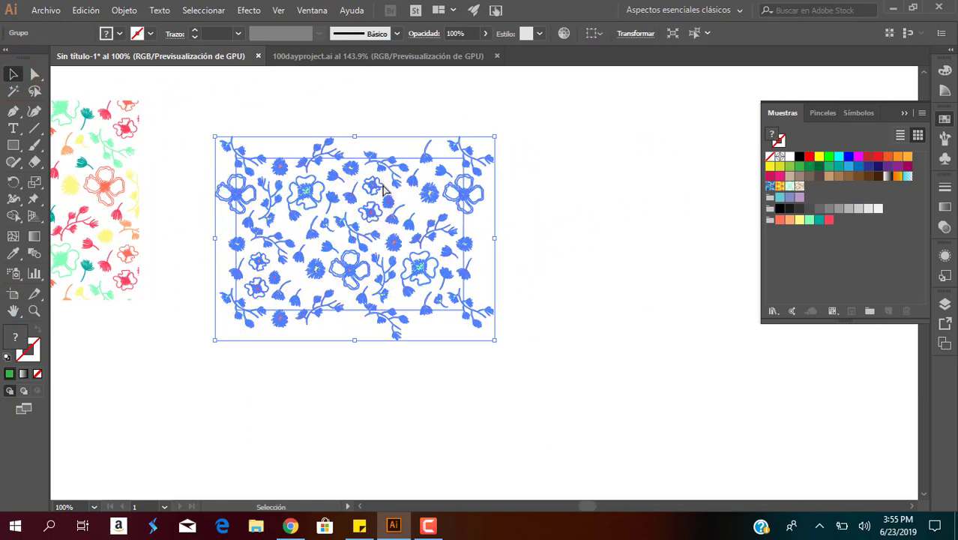
Step: Ungroup the flower artwork and give its boundary rectangle a white (Blanco) fill
{"action": "right_click", "coordinate": [383, 191]}
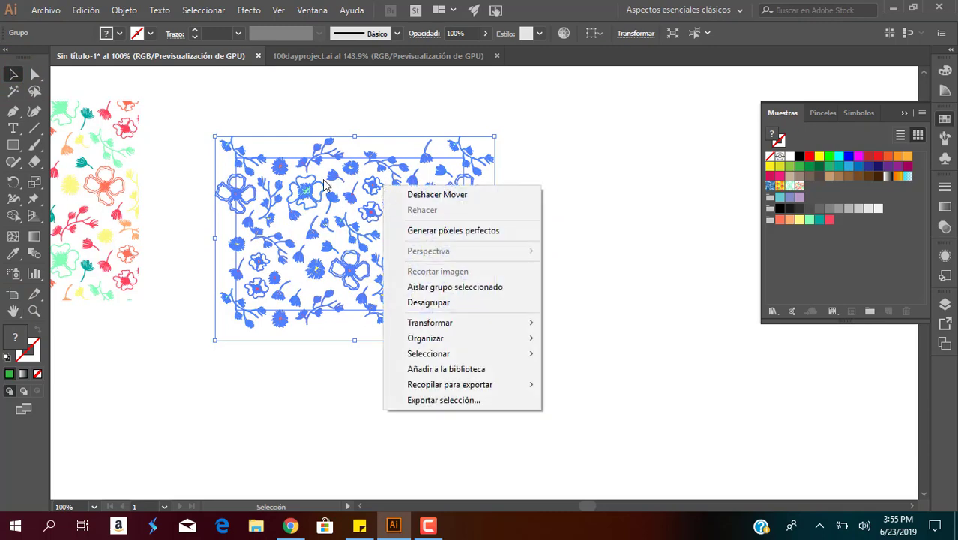
{"action": "left_click", "coordinate": [429, 304]}
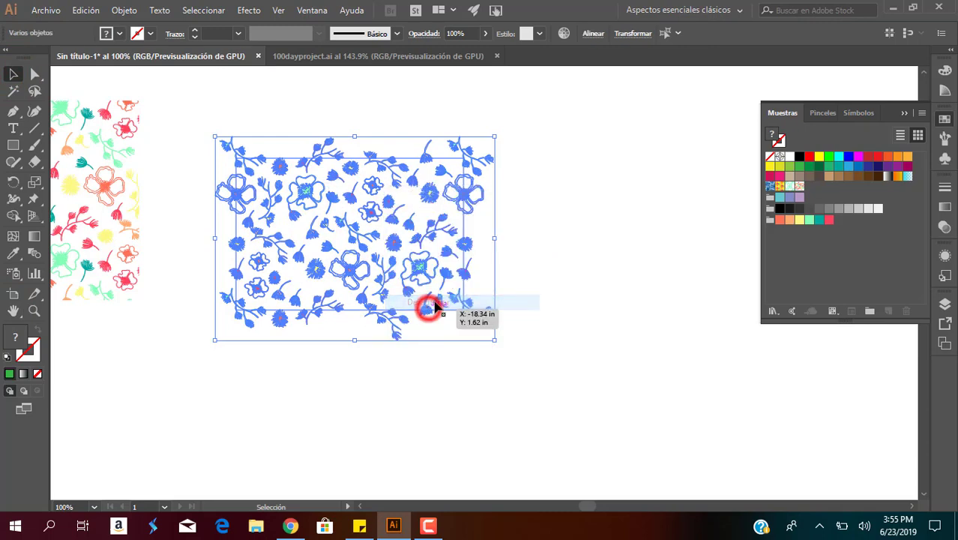
{"action": "left_click", "coordinate": [556, 248]}
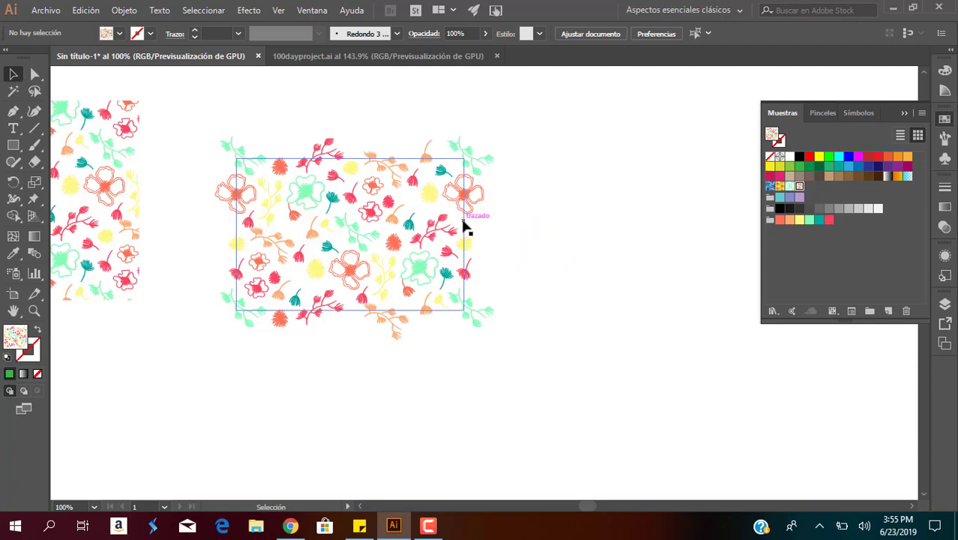
{"action": "left_click", "coordinate": [465, 224]}
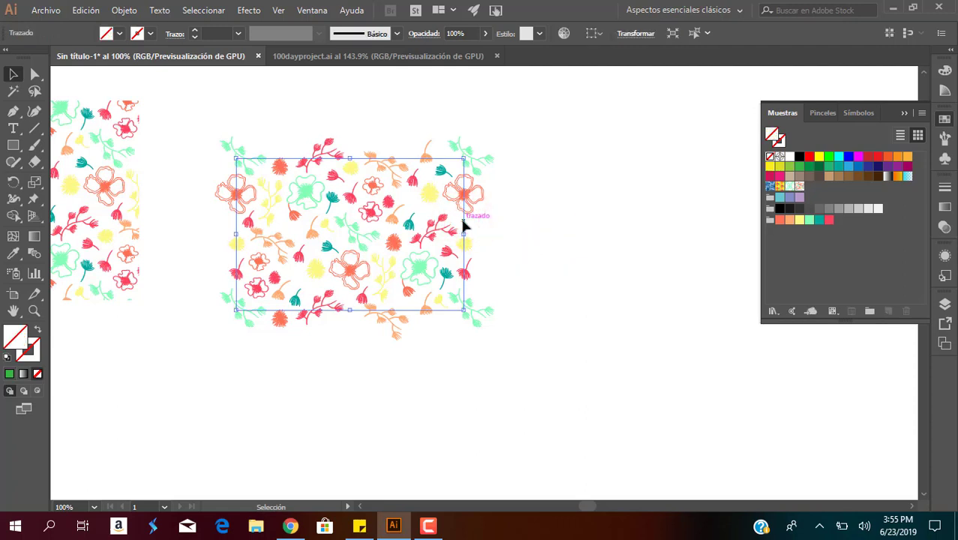
{"action": "mouse_move", "coordinate": [300, 188]}
{"action": "left_mouse_down"}
{"action": "mouse_move", "coordinate": [454, 229]}
{"action": "mouse_move", "coordinate": [765, 153]}
{"action": "left_mouse_up"}
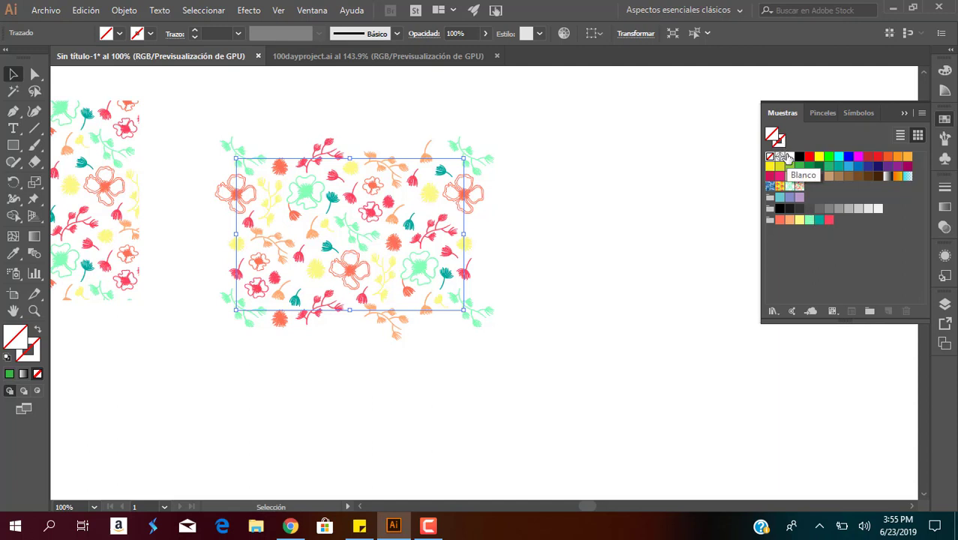
{"action": "left_click", "coordinate": [785, 157]}
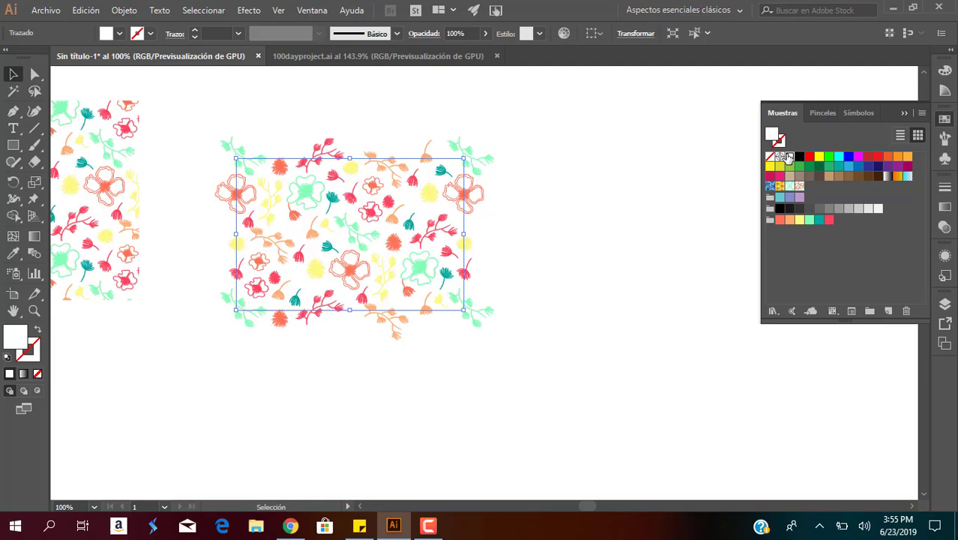
Step: Paste a copy of the white rectangle behind it and set its fill to none
{"action": "left_click", "coordinate": [84, 11]}
{"action": "left_click", "coordinate": [119, 77]}
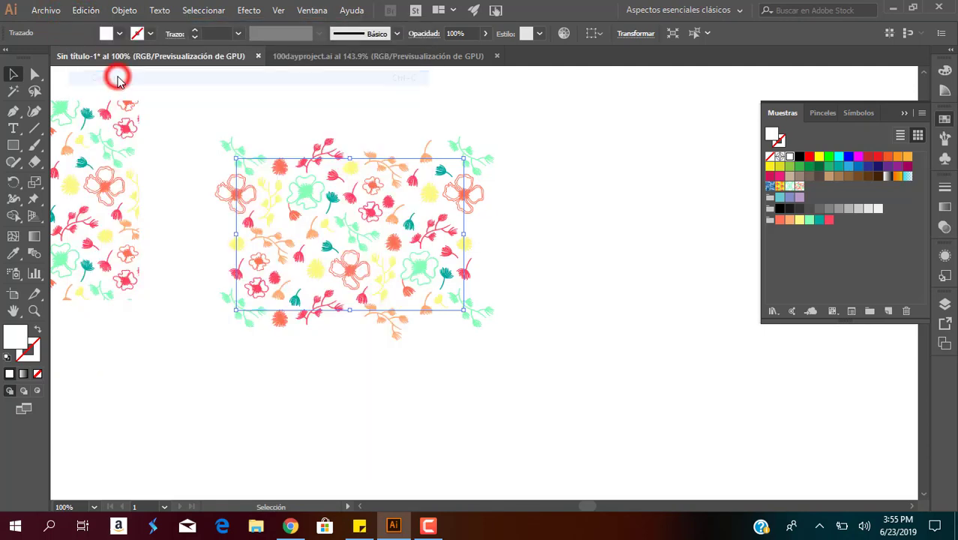
{"action": "left_click", "coordinate": [84, 10]}
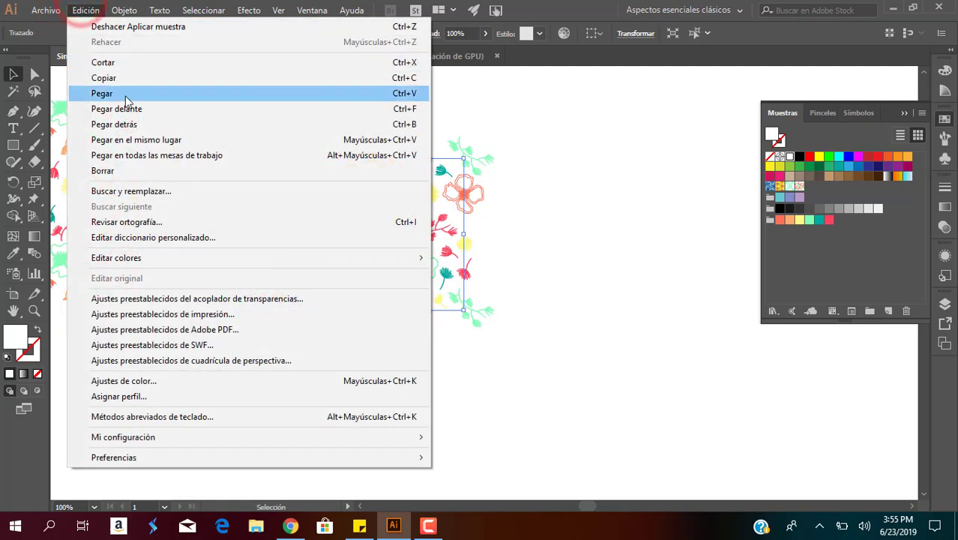
{"action": "left_click", "coordinate": [135, 124]}
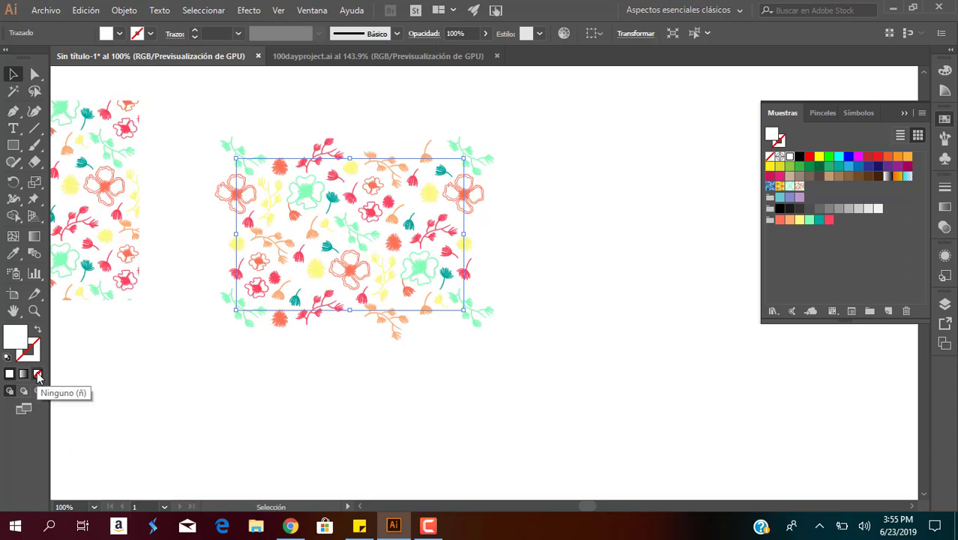
{"action": "left_click", "coordinate": [38, 375]}
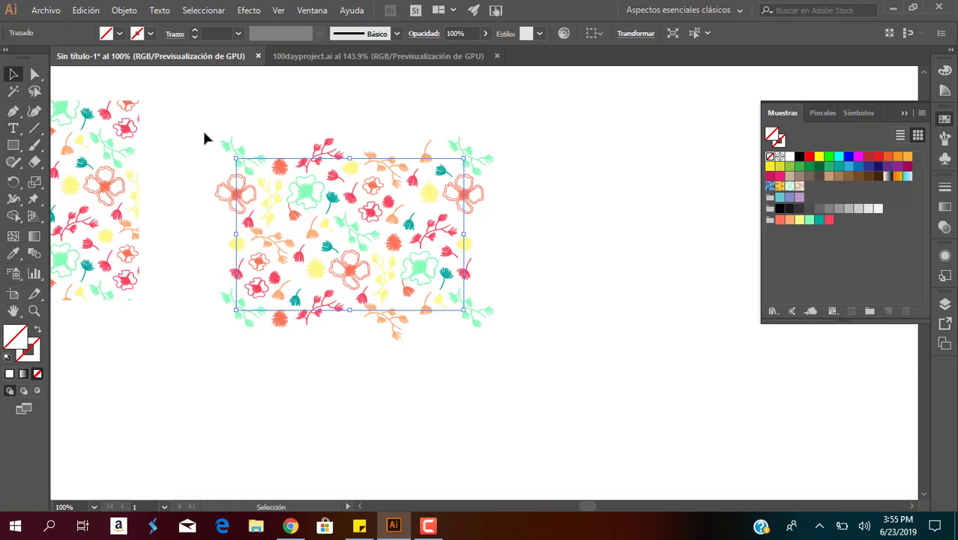
Step: Marquee-select the whole flower tile and drag it into Muestras as a new pattern swatch
{"action": "left_click_drag", "start_coordinate": [204, 137], "coordinate": [527, 381]}
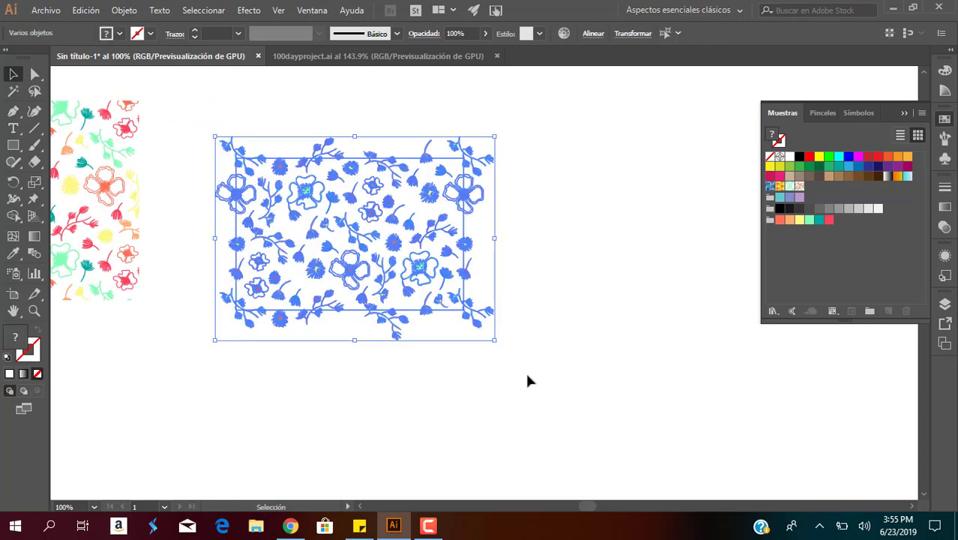
{"action": "left_click_drag", "start_coordinate": [195, 123], "coordinate": [605, 379]}
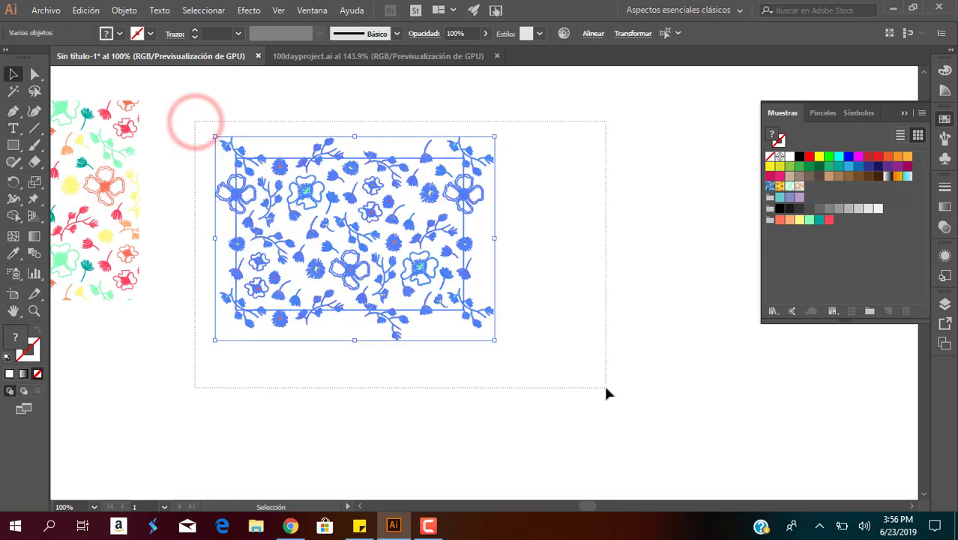
{"action": "left_click_drag", "start_coordinate": [409, 233], "coordinate": [820, 193]}
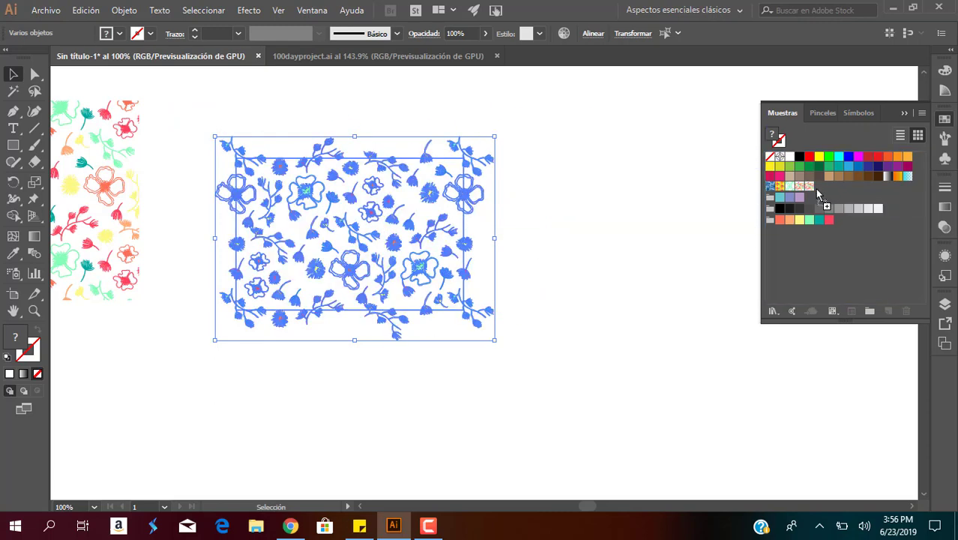
{"action": "left_click", "coordinate": [13, 310]}
{"action": "left_click_drag", "start_coordinate": [92, 251], "coordinate": [455, 245]}
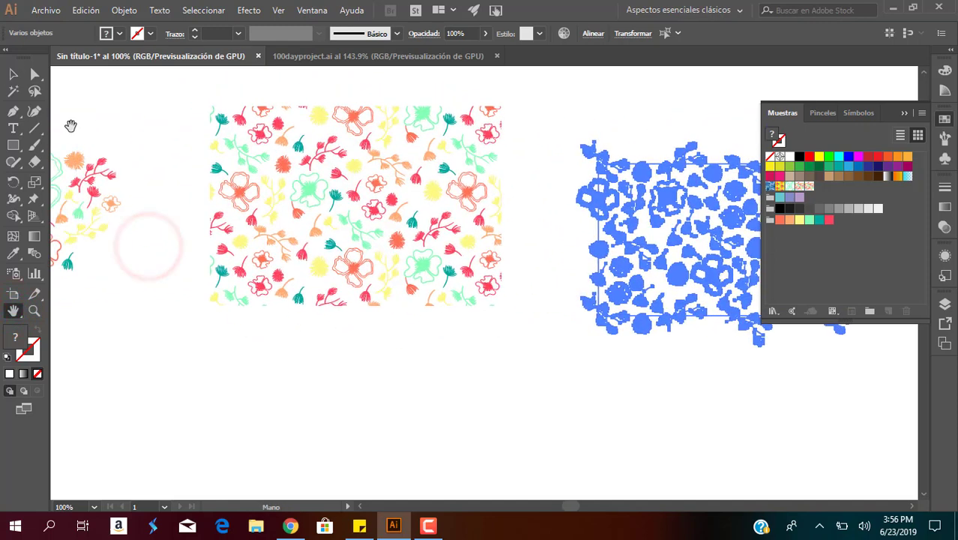
{"action": "left_click", "coordinate": [14, 74]}
Step: Duplicate the pattern rectangle, bring the upper one to front, and fill it with the new swatch
{"action": "left_click_drag", "start_coordinate": [332, 195], "coordinate": [266, 182]}
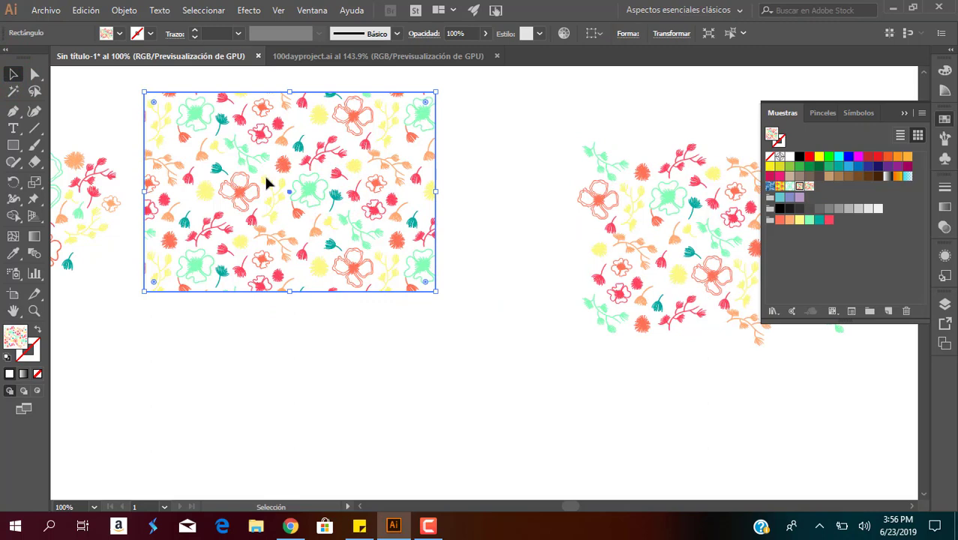
{"action": "left_click_drag", "start_coordinate": [278, 177], "coordinate": [160, 317]}
{"action": "left_click", "coordinate": [285, 161]}
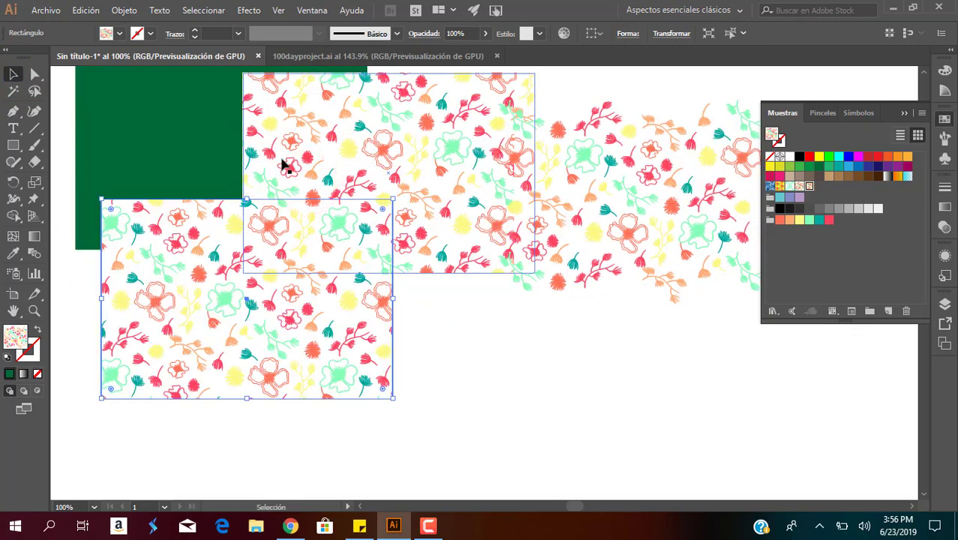
{"action": "key", "text": "ctrl+shift+bracketright"}
{"action": "left_click", "coordinate": [799, 186]}
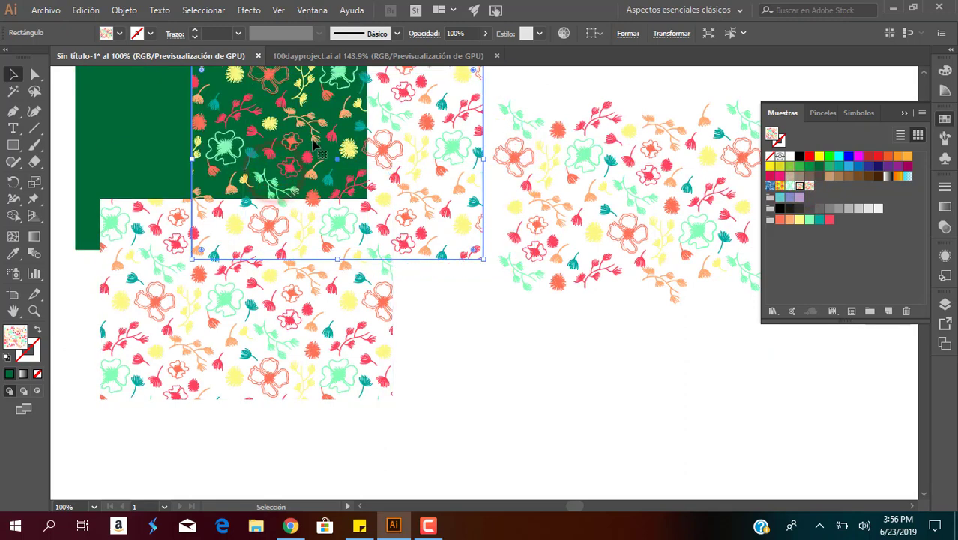
Step: Nudge both pattern rectangles into place so the dark green shows behind the flowers
{"action": "left_click_drag", "start_coordinate": [274, 174], "coordinate": [266, 163]}
{"action": "left_click", "coordinate": [165, 244]}
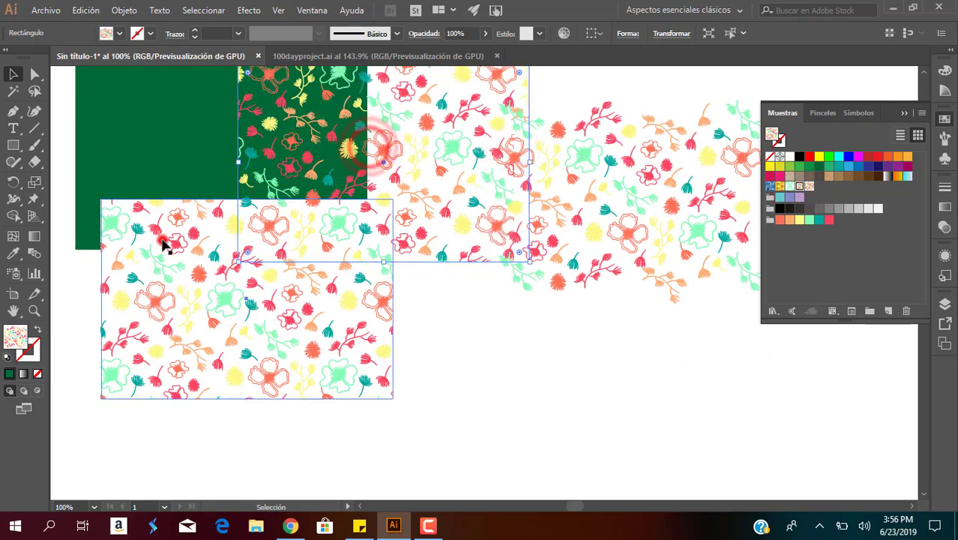
{"action": "mouse_move", "coordinate": [173, 227]}
{"action": "left_mouse_down"}
{"action": "mouse_move", "coordinate": [201, 208]}
{"action": "mouse_move", "coordinate": [175, 193]}
{"action": "mouse_move", "coordinate": [197, 239]}
{"action": "mouse_move", "coordinate": [229, 257]}
{"action": "mouse_move", "coordinate": [205, 257]}
{"action": "mouse_move", "coordinate": [166, 214]}
{"action": "left_mouse_up"}
{"action": "left_click_drag", "start_coordinate": [184, 246], "coordinate": [184, 258]}
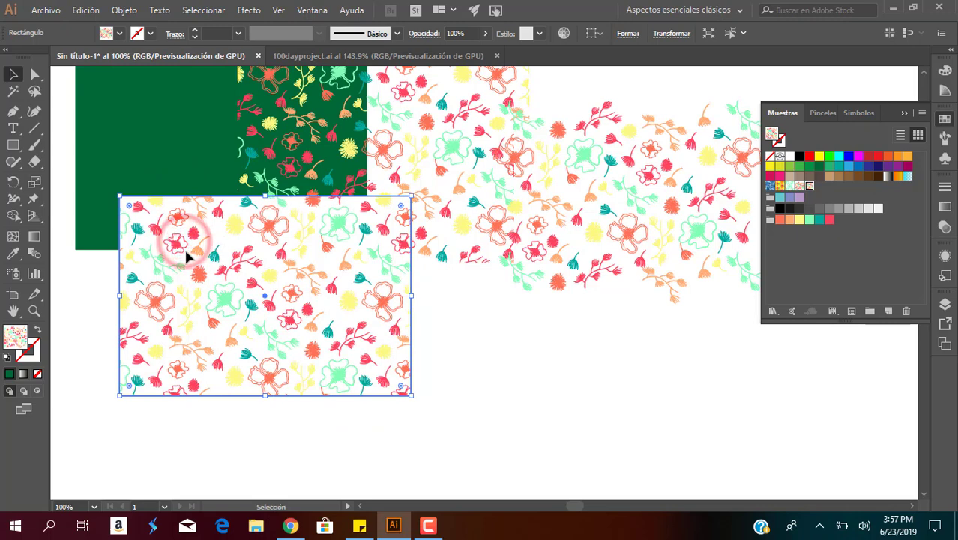
Step: On empty canvas, draw a roughly 7.1 × 5.18 in rectangle filled with the flower pattern
{"action": "left_click", "coordinate": [15, 311]}
{"action": "left_click_drag", "start_coordinate": [343, 333], "coordinate": [192, 113]}
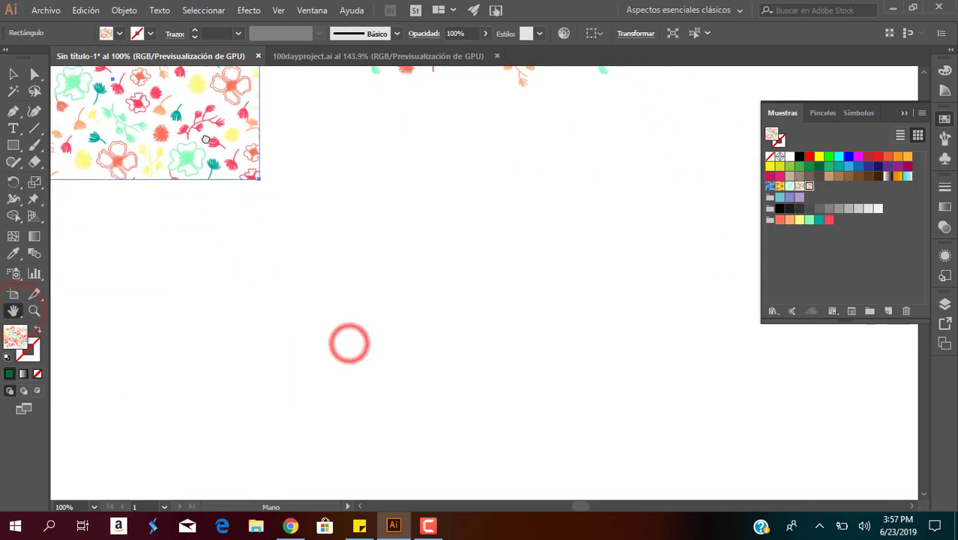
{"action": "left_click_drag", "start_coordinate": [237, 173], "coordinate": [206, 138]}
{"action": "left_click", "coordinate": [13, 74]}
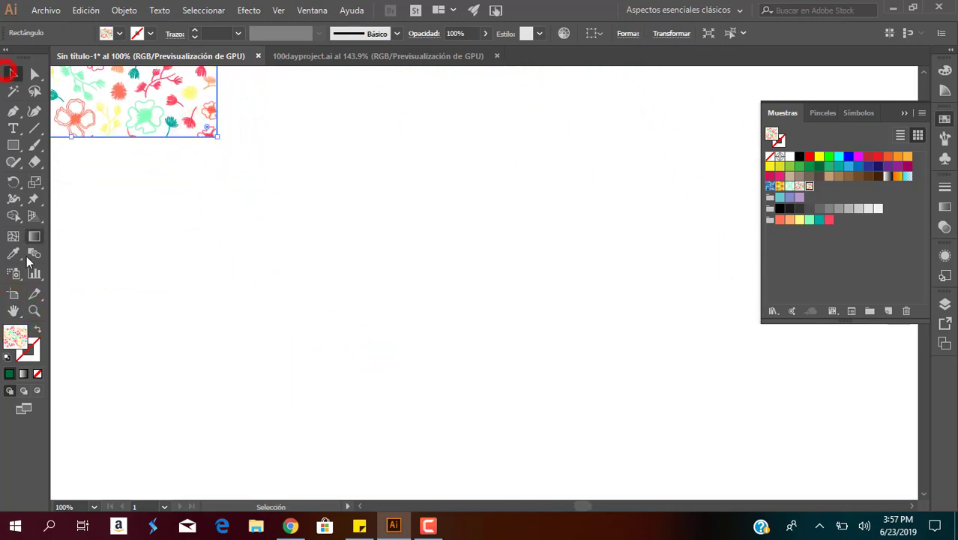
{"action": "left_click", "coordinate": [13, 145]}
{"action": "mouse_move", "coordinate": [267, 128]}
{"action": "left_mouse_down"}
{"action": "mouse_move", "coordinate": [471, 335]}
{"action": "mouse_move", "coordinate": [626, 388]}
{"action": "left_mouse_up"}
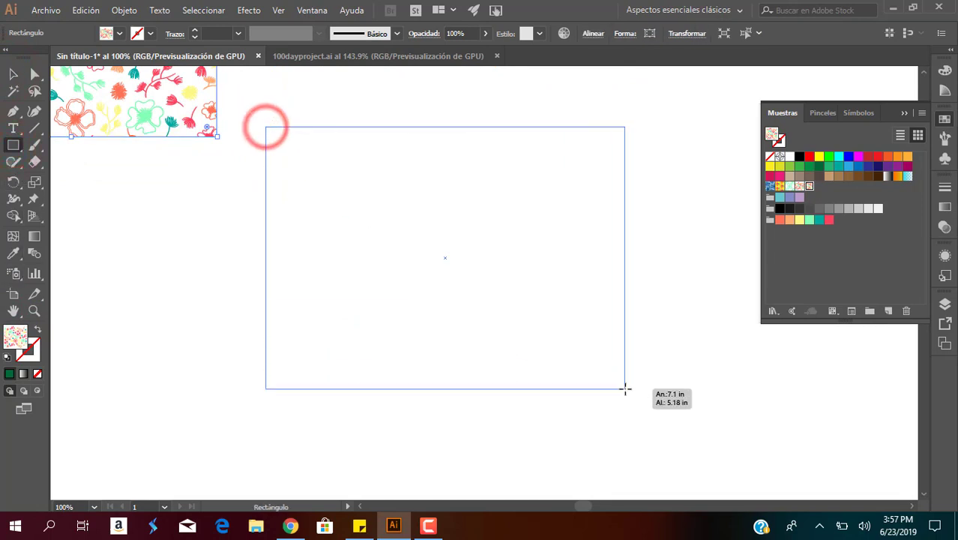
Step: In Recolor Artwork, shuffle the flower colours four times, then add a new colour to the white row
{"action": "left_click", "coordinate": [562, 35]}
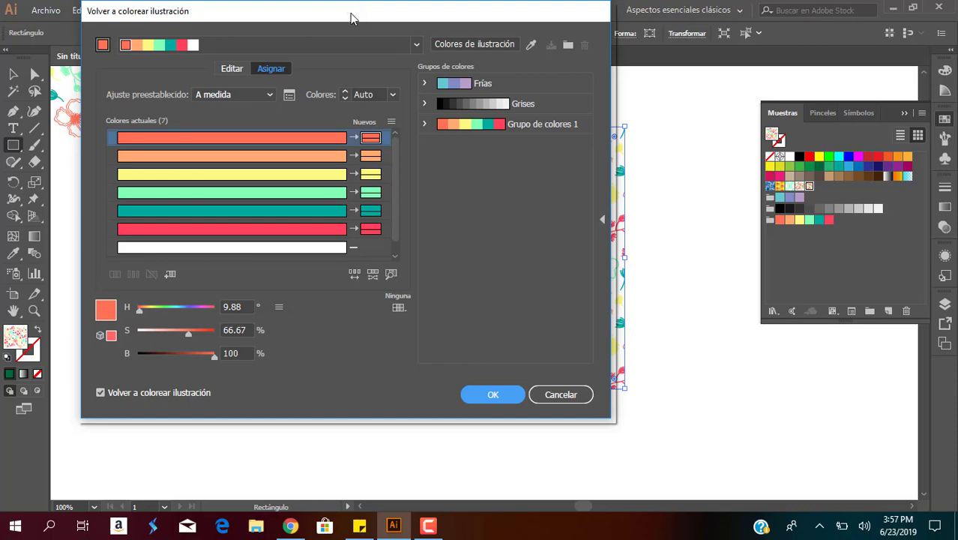
{"action": "left_click_drag", "start_coordinate": [357, 8], "coordinate": [813, 7]}
{"action": "left_click", "coordinate": [812, 275]}
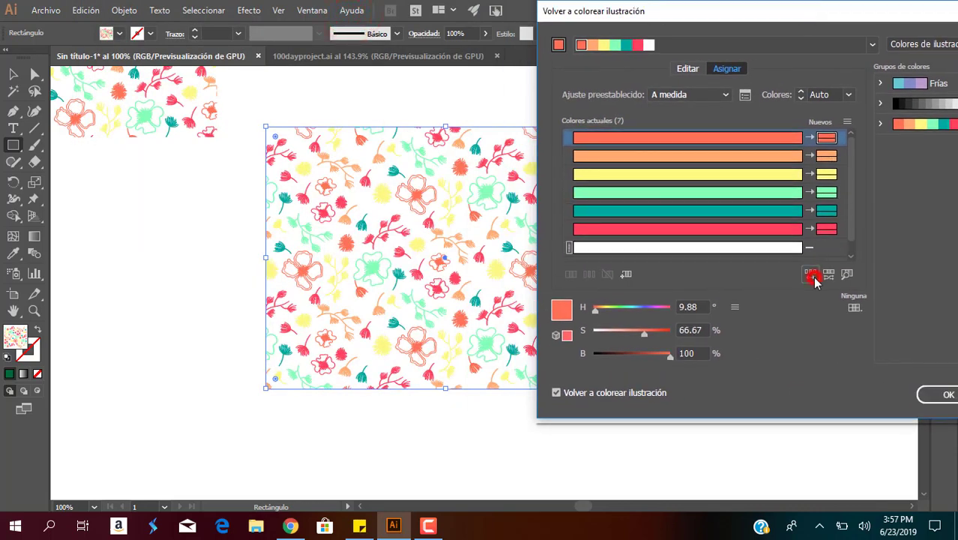
{"action": "left_click", "coordinate": [813, 275]}
{"action": "left_click", "coordinate": [813, 275]}
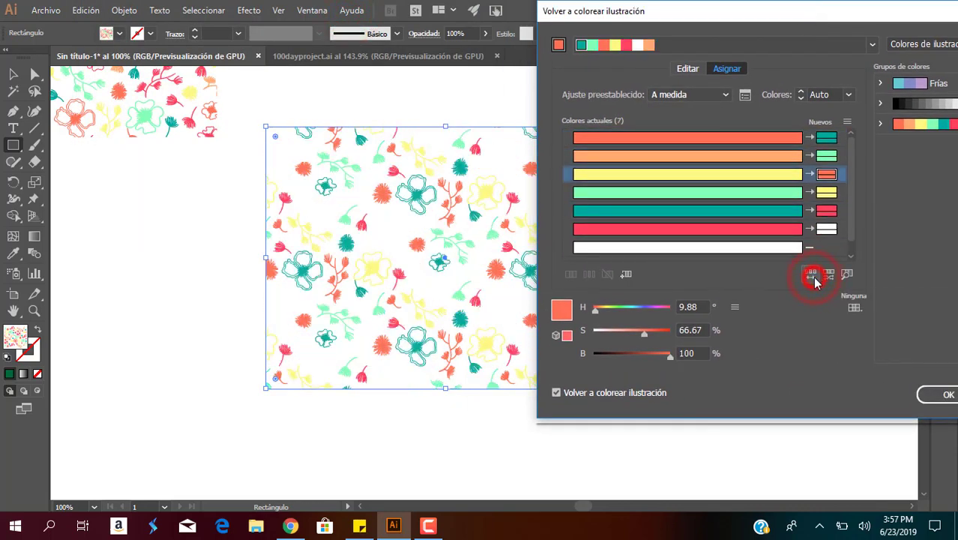
{"action": "left_click", "coordinate": [813, 275]}
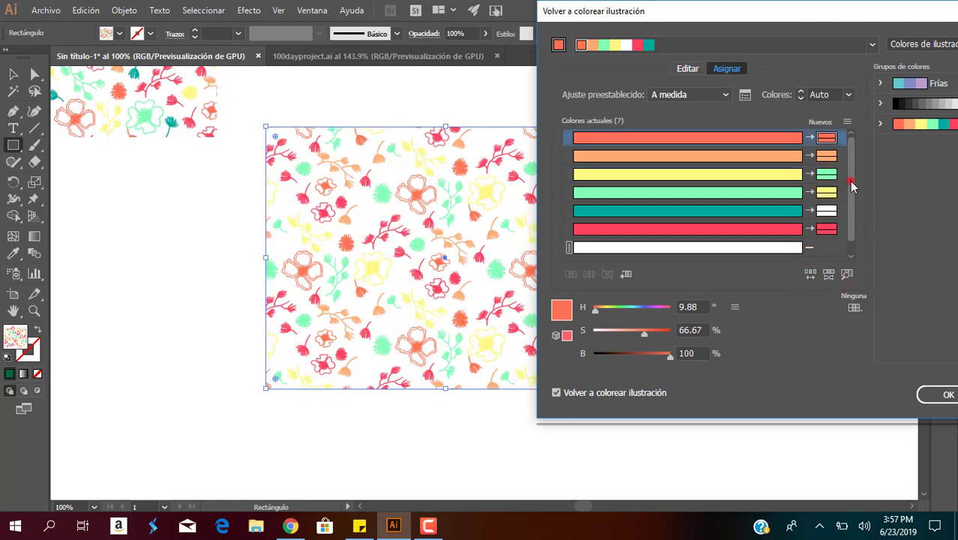
{"action": "left_click_drag", "start_coordinate": [852, 187], "coordinate": [851, 202]}
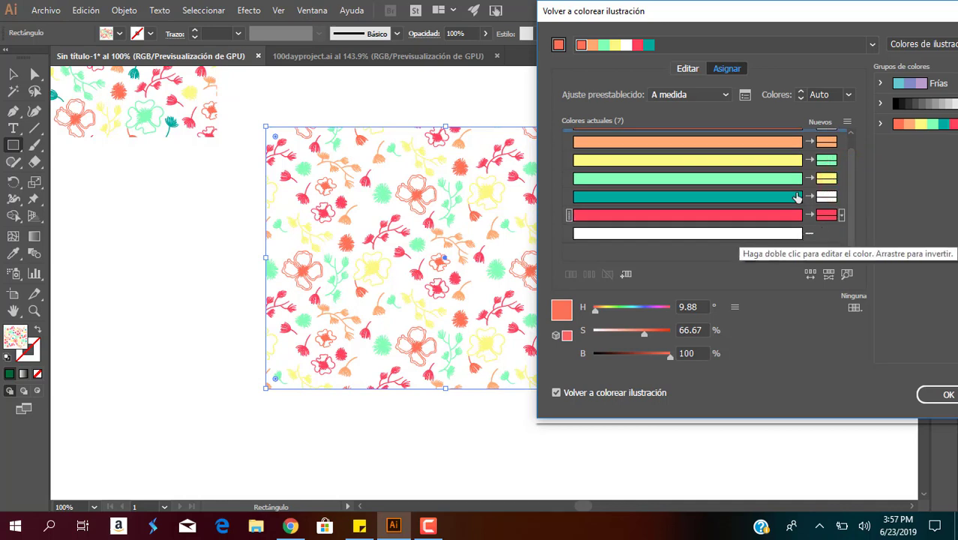
{"action": "left_click", "coordinate": [831, 239]}
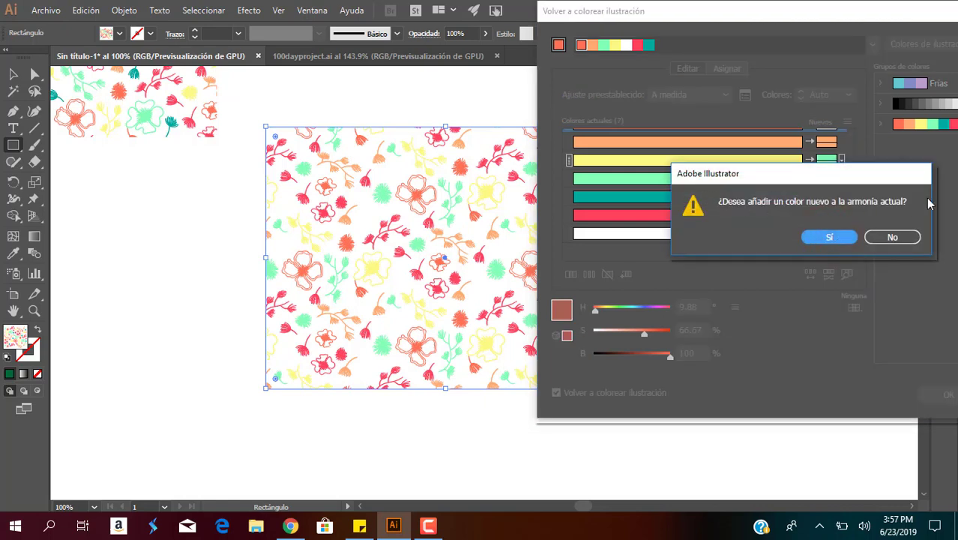
Step: Confirm adding the harmony colour, then randomly reshuffle the pattern colours seven times
{"action": "left_click", "coordinate": [847, 239]}
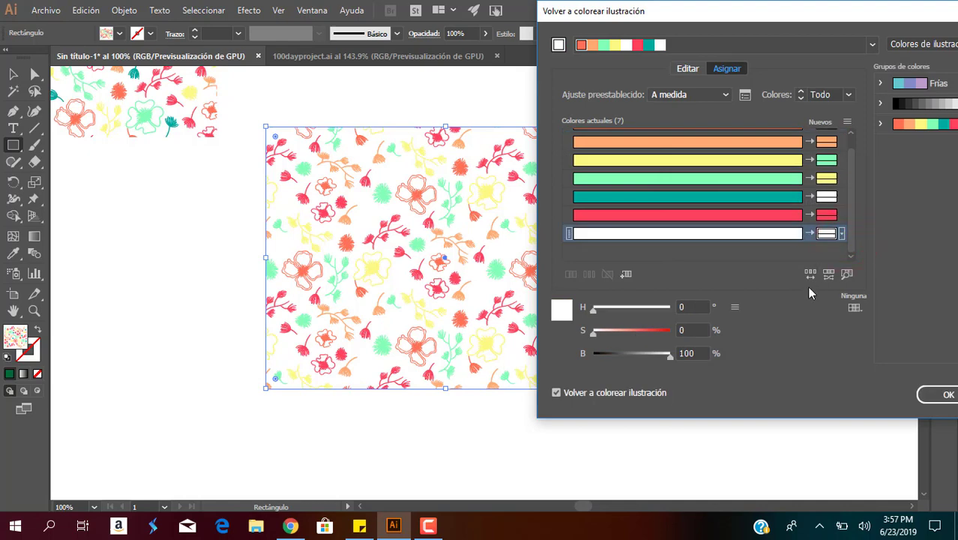
{"action": "left_click", "coordinate": [809, 275]}
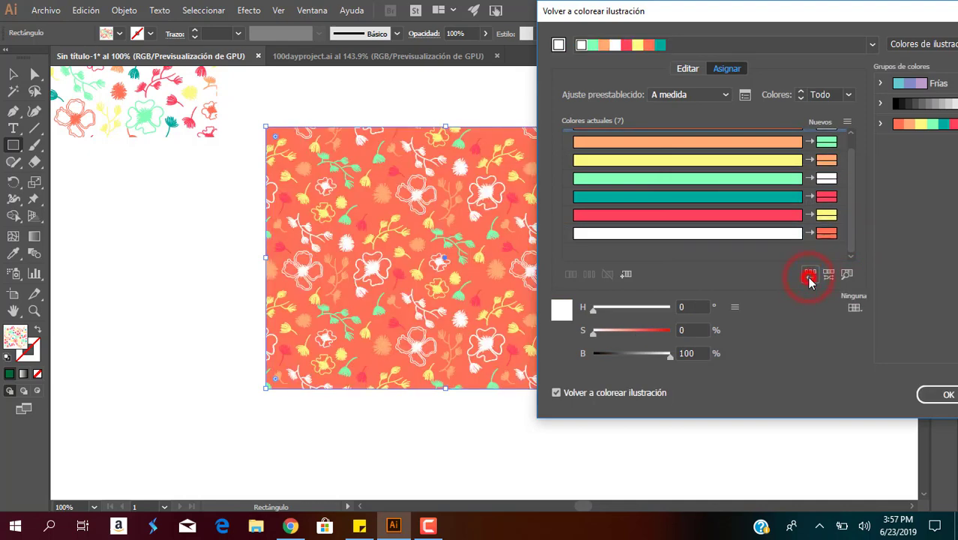
{"action": "left_click", "coordinate": [809, 274]}
{"action": "left_click", "coordinate": [809, 275]}
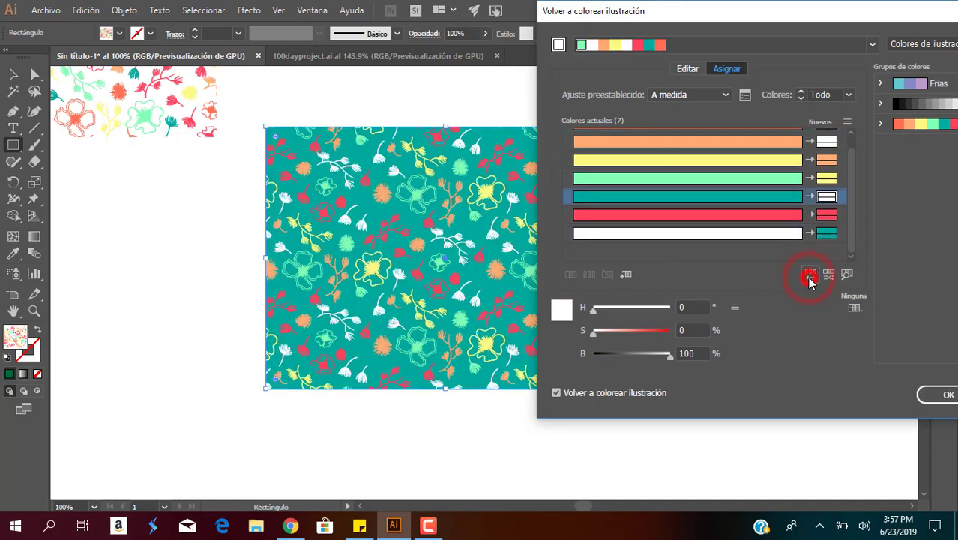
{"action": "left_click", "coordinate": [809, 275]}
{"action": "left_click", "coordinate": [809, 275]}
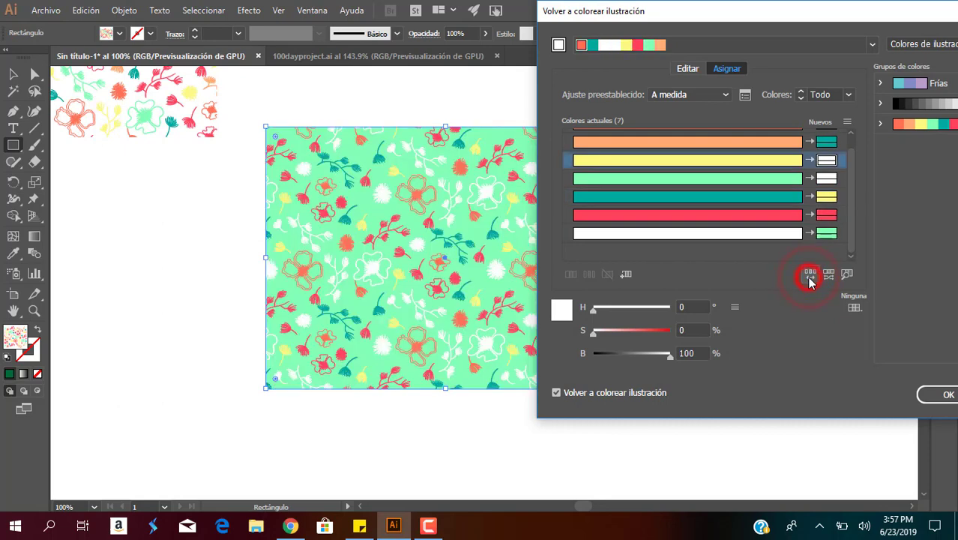
{"action": "left_click", "coordinate": [809, 274]}
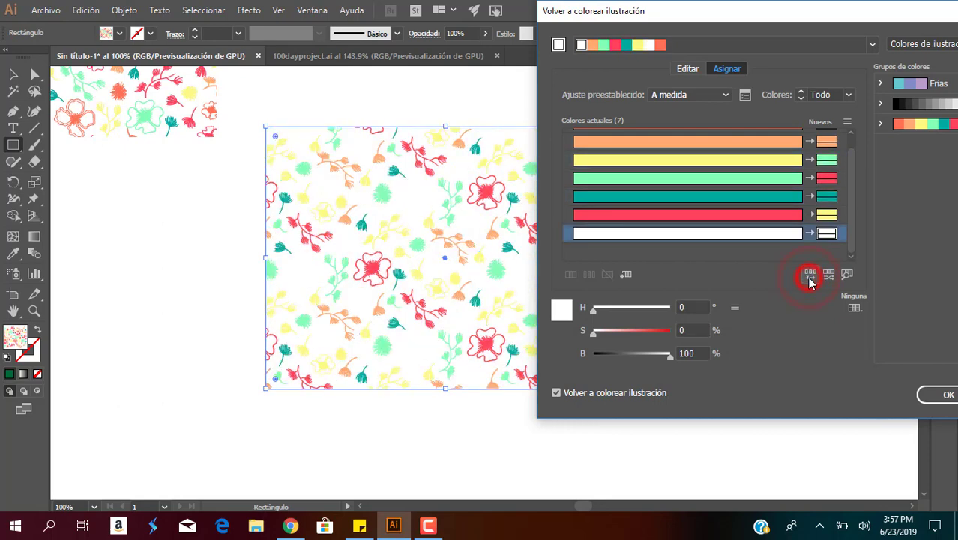
{"action": "left_click", "coordinate": [809, 275]}
Step: Restore each row's original colour, then map teal onto the white background row
{"action": "left_click_drag", "start_coordinate": [848, 190], "coordinate": [848, 129]}
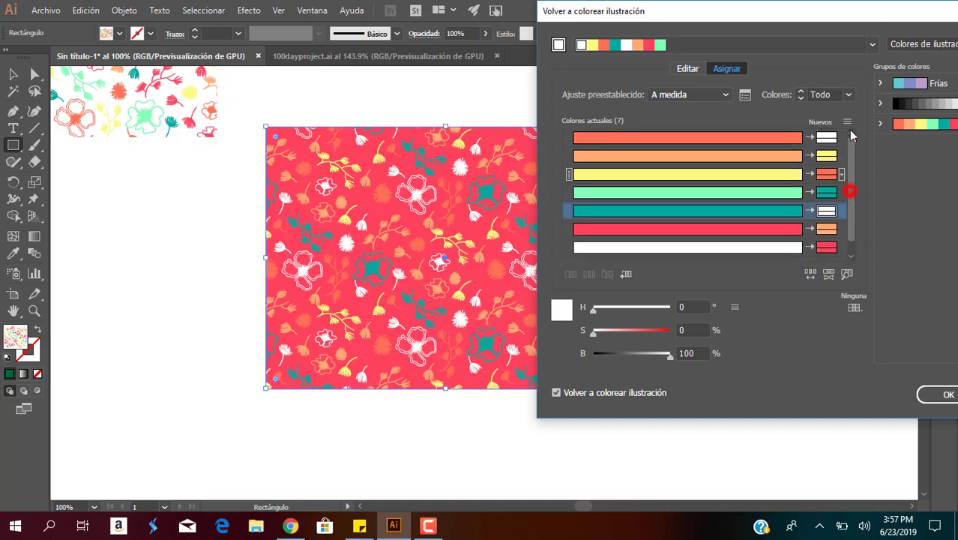
{"action": "left_click", "coordinate": [796, 139]}
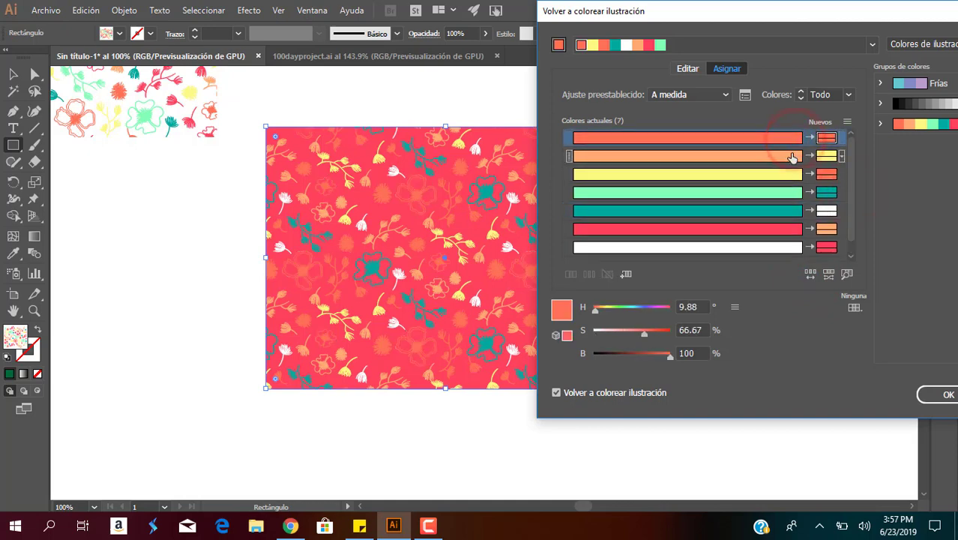
{"action": "left_click", "coordinate": [787, 157]}
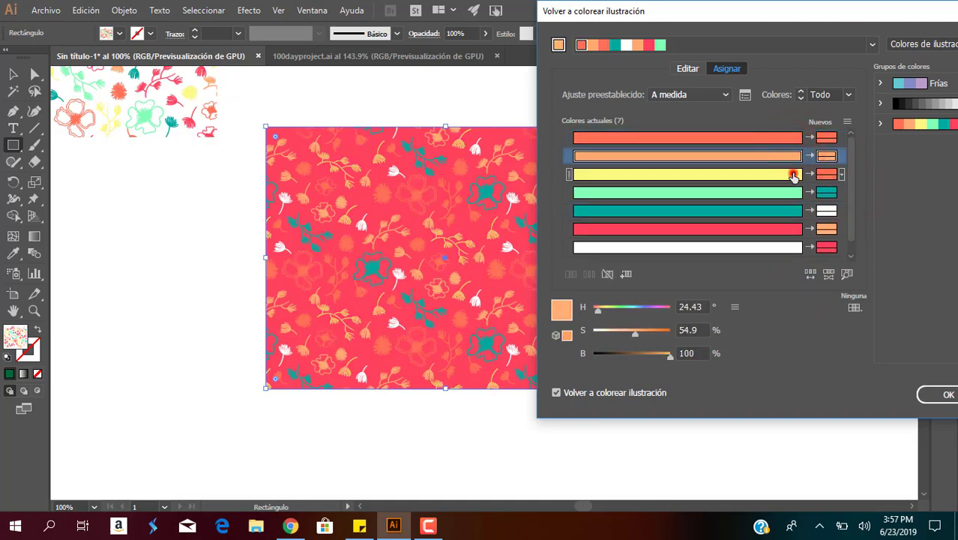
{"action": "left_click", "coordinate": [794, 176]}
{"action": "left_click", "coordinate": [795, 192]}
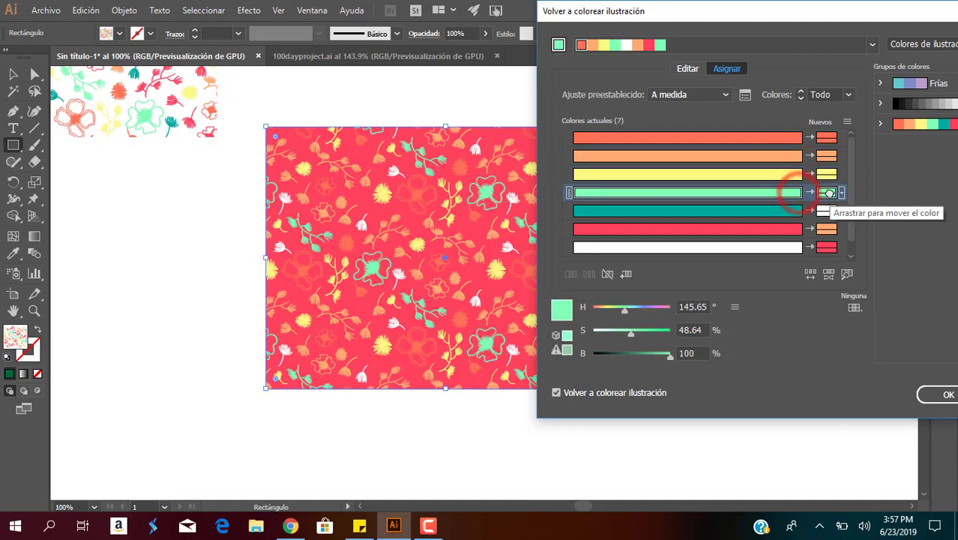
{"action": "left_click", "coordinate": [793, 211]}
{"action": "left_click", "coordinate": [797, 230]}
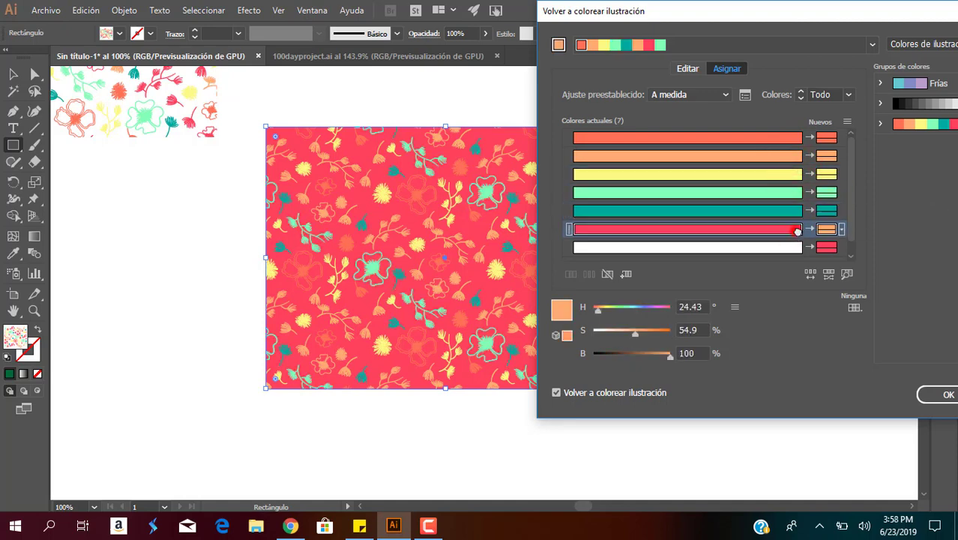
{"action": "left_click", "coordinate": [794, 247]}
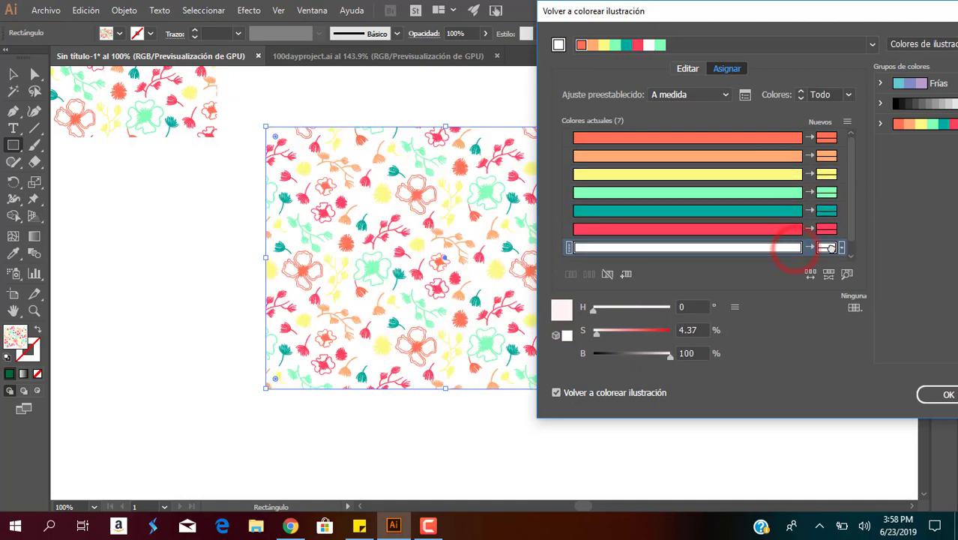
{"action": "left_click_drag", "start_coordinate": [827, 212], "coordinate": [827, 247]}
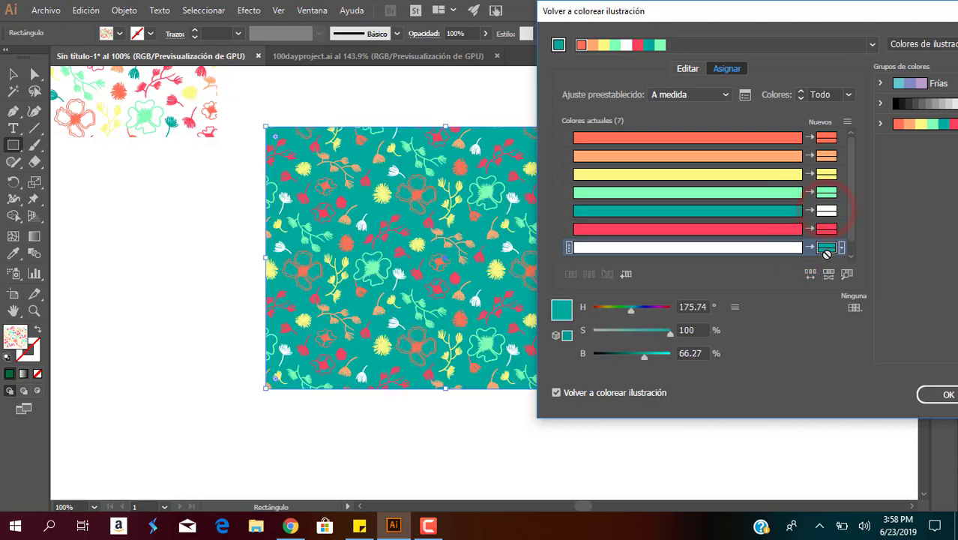
Step: Map mint green onto the white background row
{"action": "left_click_drag", "start_coordinate": [677, 12], "coordinate": [738, 12]}
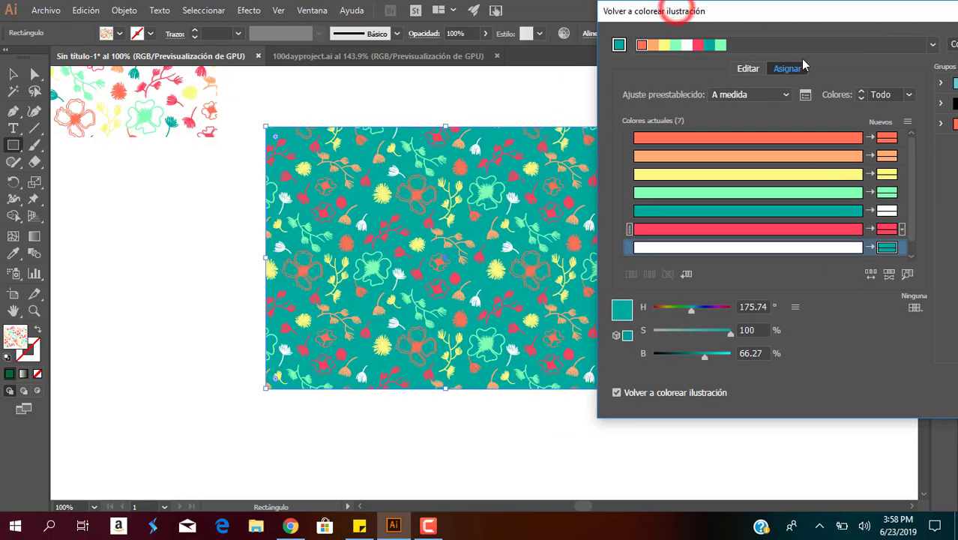
{"action": "left_click", "coordinate": [887, 192]}
{"action": "left_click_drag", "start_coordinate": [887, 193], "coordinate": [887, 247]}
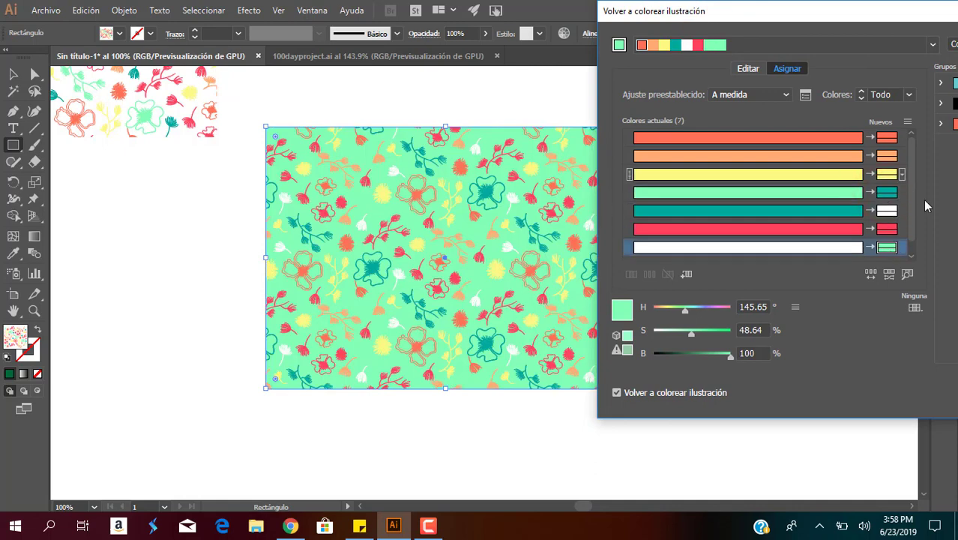
Step: Reshuffle the colours four times, make teal the background again, and reposition the Recolor dialog
{"action": "left_click", "coordinate": [869, 274]}
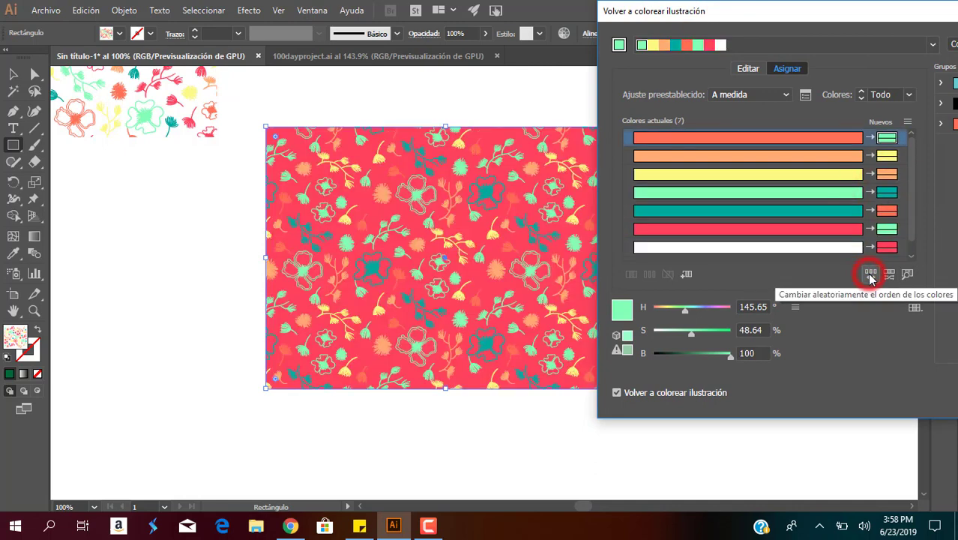
{"action": "left_click", "coordinate": [869, 274]}
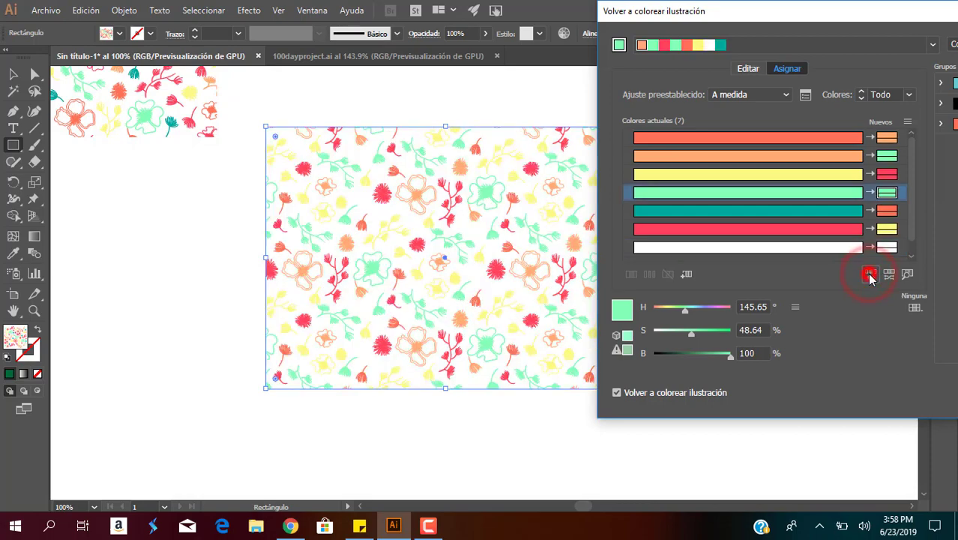
{"action": "left_click", "coordinate": [870, 274]}
{"action": "left_click", "coordinate": [870, 275]}
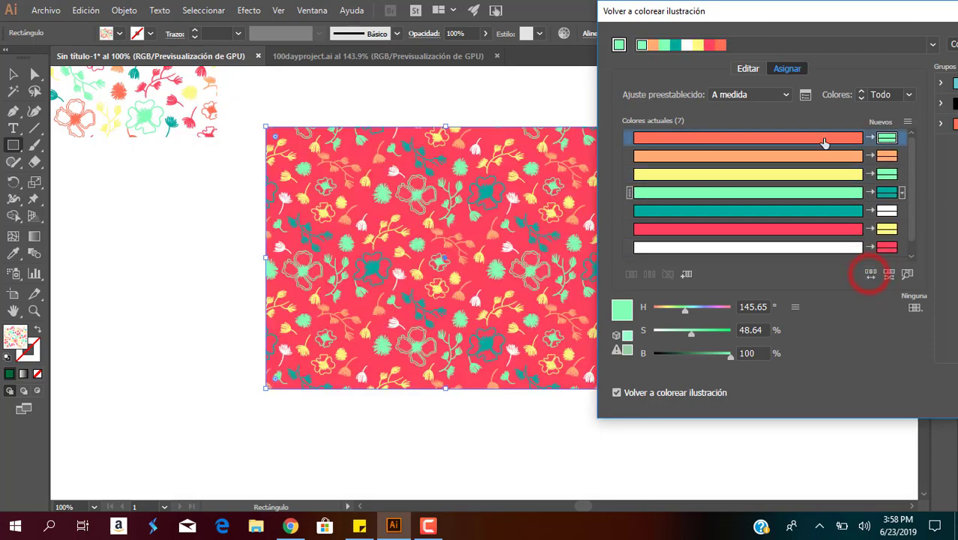
{"action": "left_click_drag", "start_coordinate": [883, 193], "coordinate": [886, 248]}
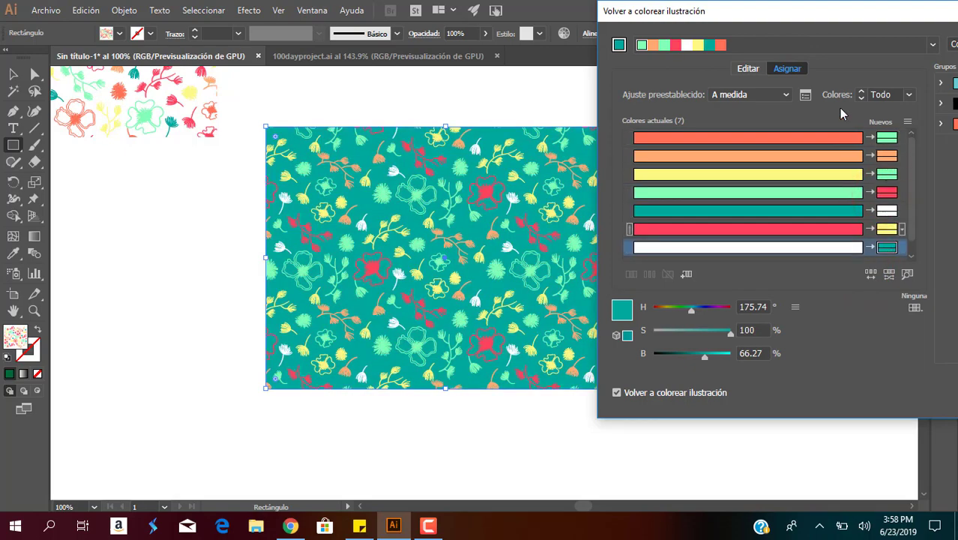
{"action": "mouse_move", "coordinate": [802, 12]}
{"action": "left_mouse_down"}
{"action": "mouse_move", "coordinate": [355, 4]}
{"action": "mouse_move", "coordinate": [669, 12]}
{"action": "left_mouse_up"}
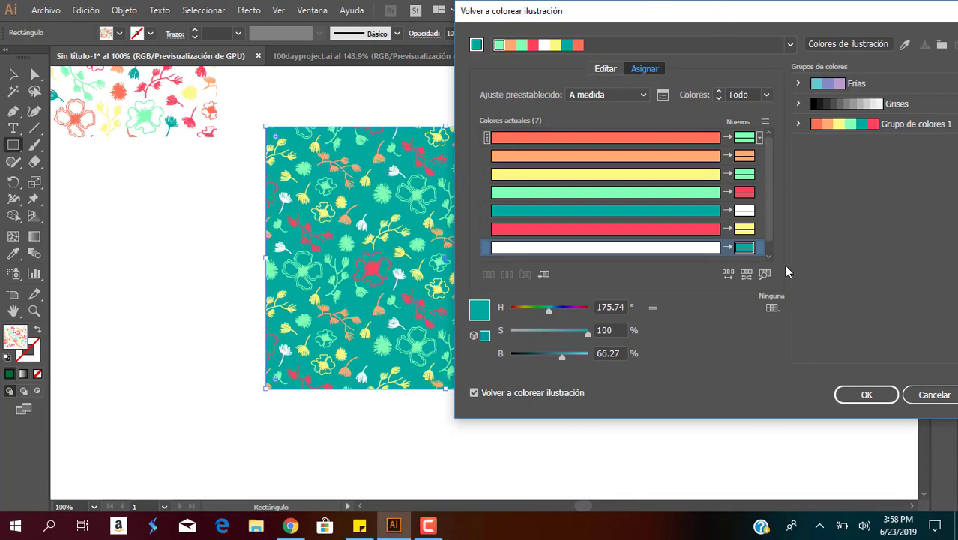
Step: Apply the teal recolour and fill a right-offset duplicate with the original floral swatch
{"action": "left_click", "coordinate": [873, 393]}
{"action": "left_click_drag", "start_coordinate": [347, 189], "coordinate": [453, 180]}
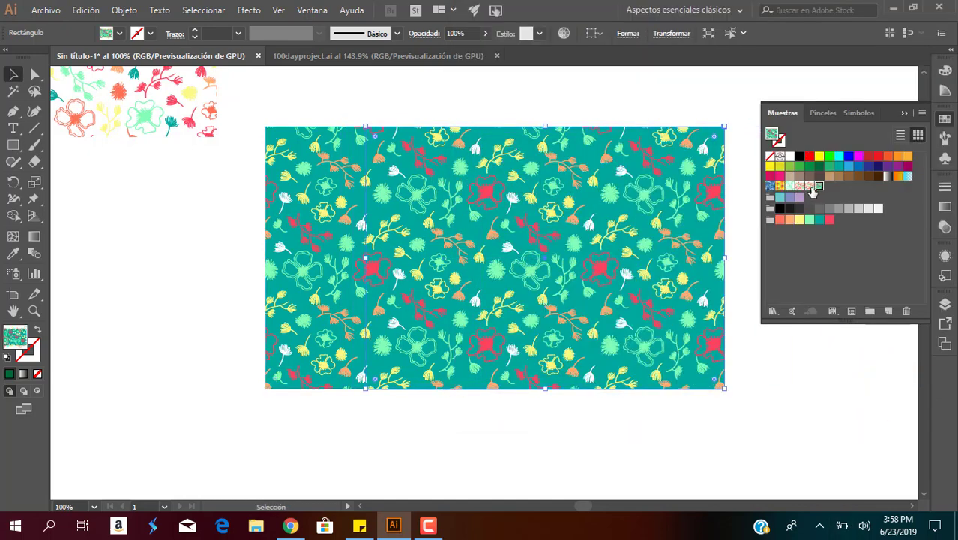
{"action": "left_click", "coordinate": [810, 187]}
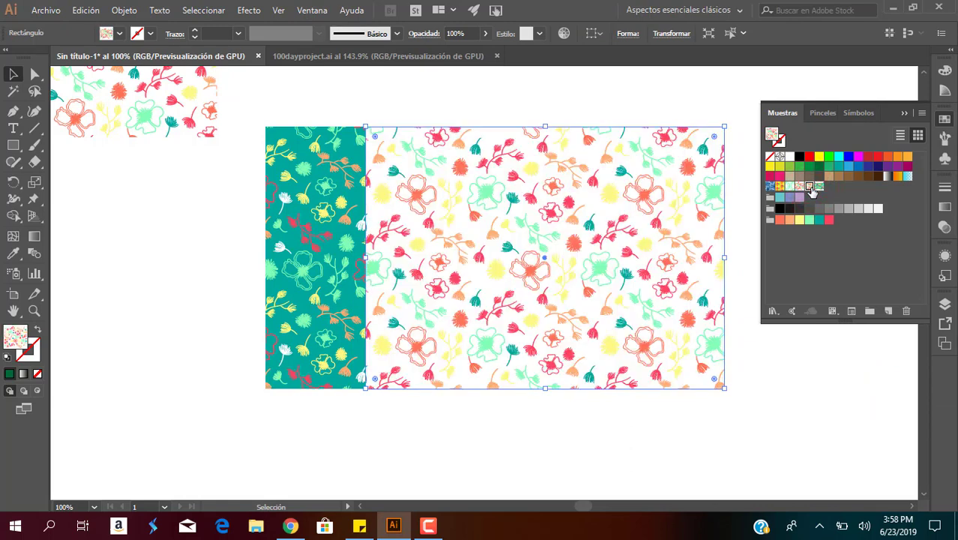